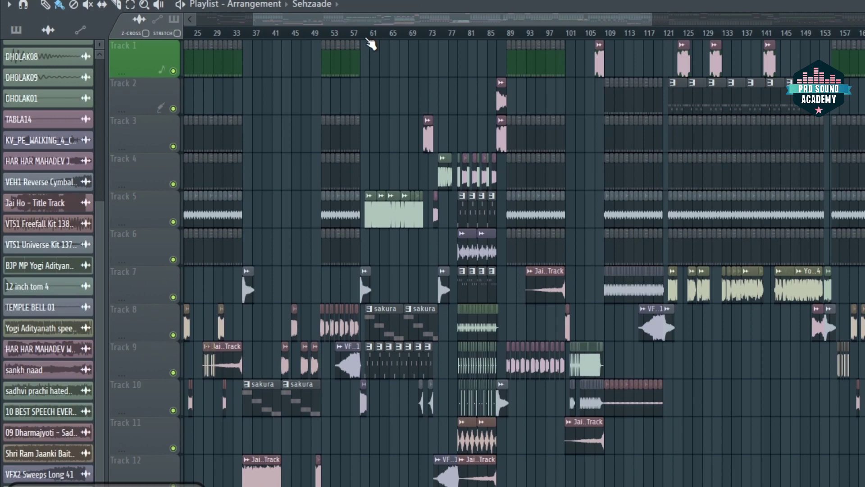
- Play the opening of the arrangement and check the effect slots on the master mixer track
{"action": "scroll", "coordinate": [370, 44], "scroll_direction": "down", "scroll_amount": 5}
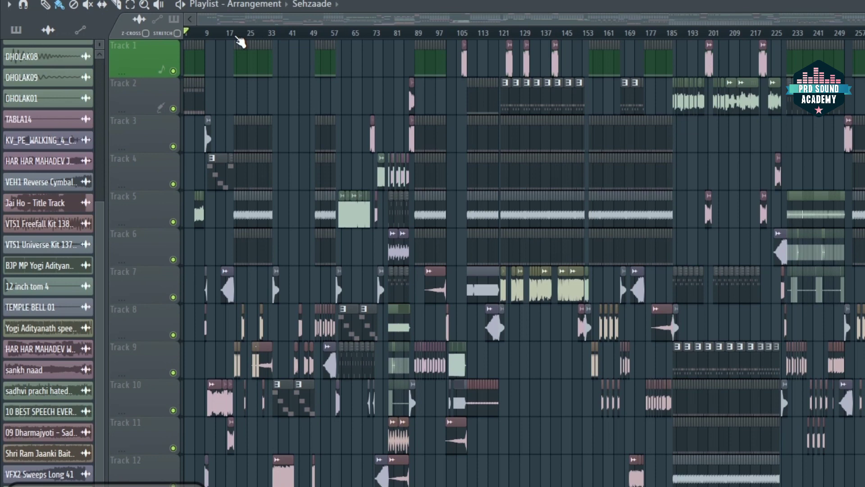
{"action": "scroll", "coordinate": [241, 41], "scroll_direction": "up", "scroll_amount": 10}
{"action": "key", "text": "space"}
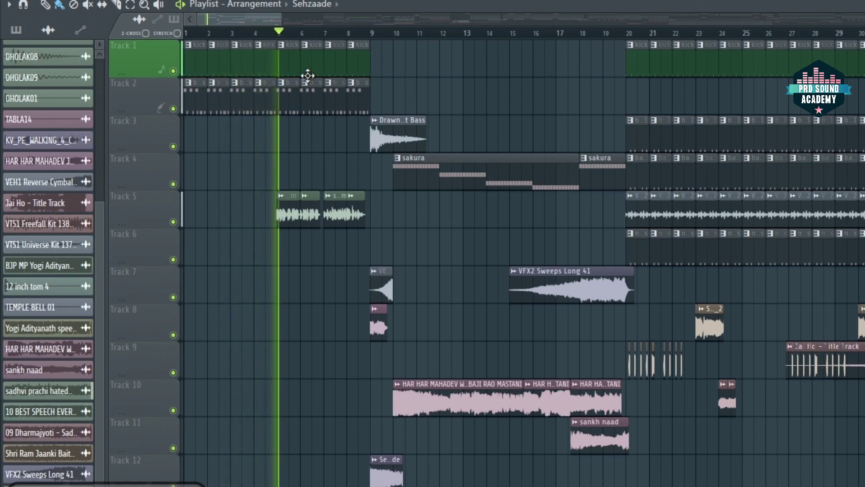
{"action": "scroll", "coordinate": [352, 39], "scroll_direction": "down", "scroll_amount": 3}
{"action": "key", "text": "space"}
{"action": "key", "text": "F9"}
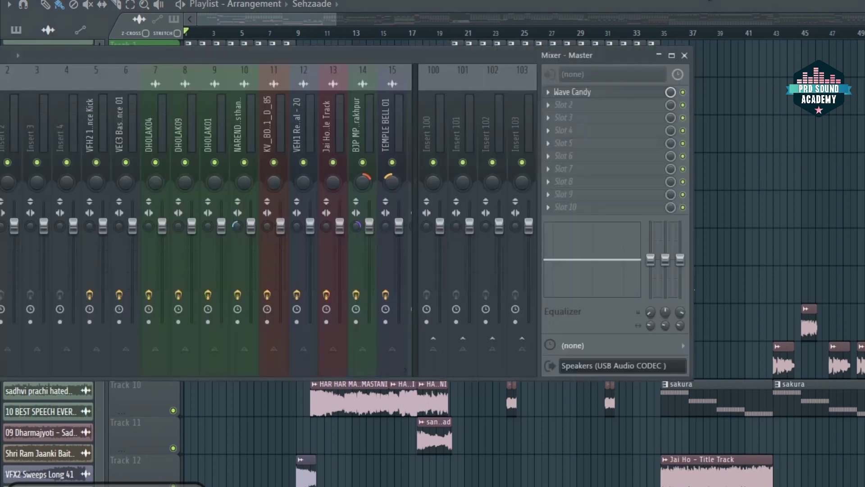
{"action": "left_click", "coordinate": [548, 93]}
{"action": "mouse_move", "coordinate": [569, 106]}
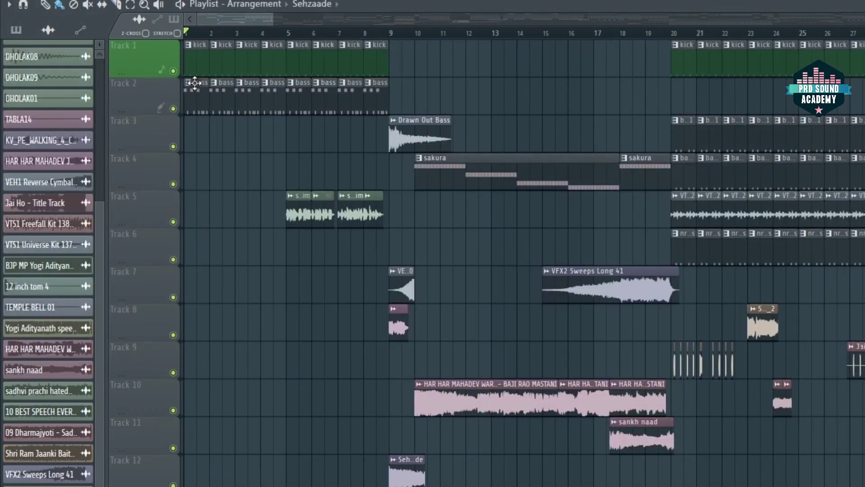
- Solo Track 1 and play the kick pattern on its own from the first bar
{"action": "left_click", "coordinate": [174, 71], "text": "ctrl"}
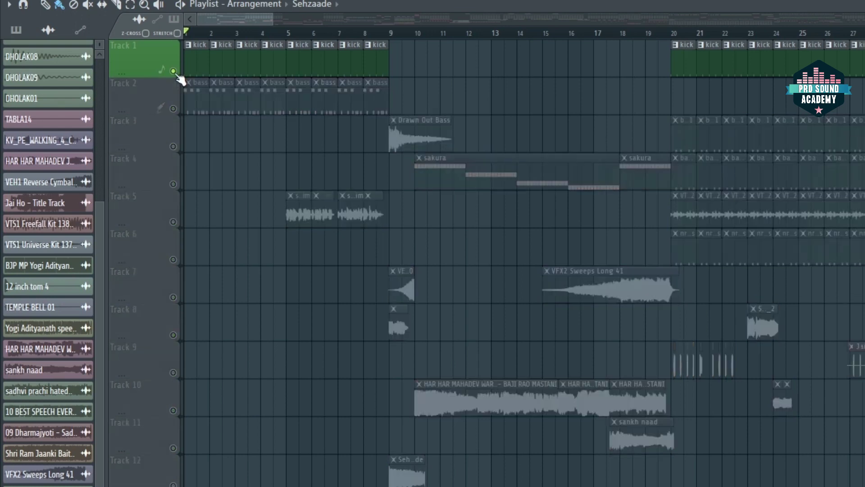
{"action": "scroll", "coordinate": [193, 29], "scroll_direction": "up", "scroll_amount": 5}
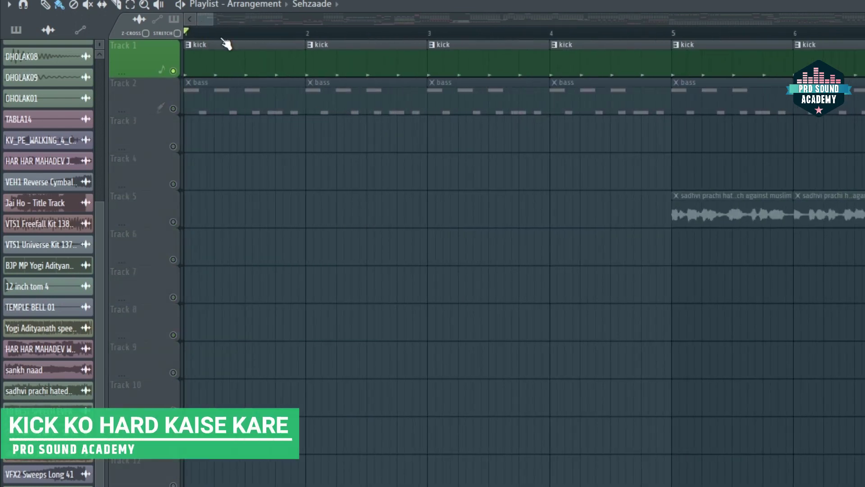
{"action": "key", "text": "space"}
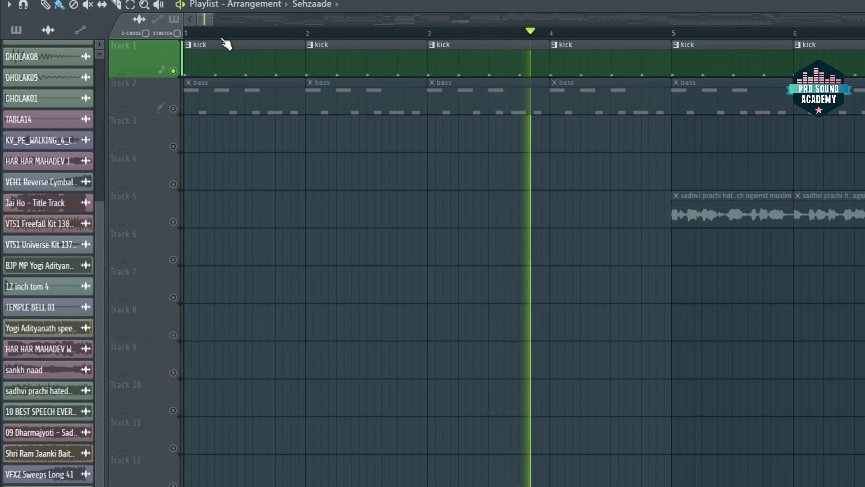
{"action": "key", "text": "space"}
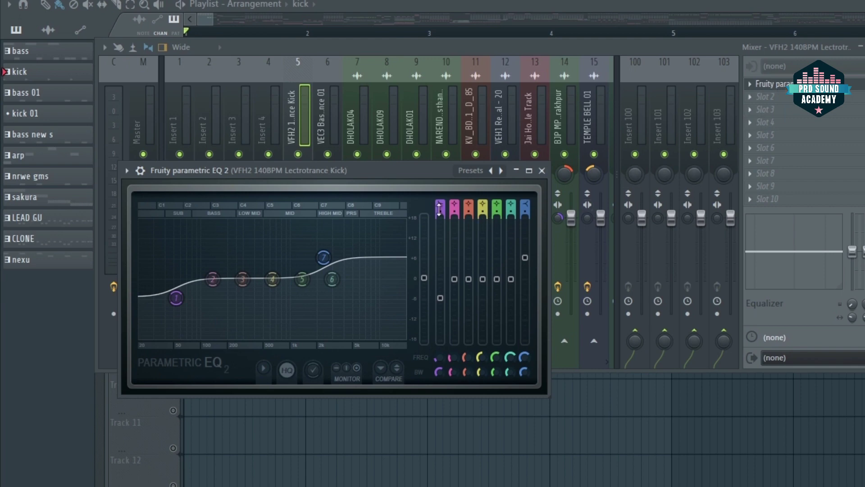
- Examine the curve of the existing Fruity parametric EQ 2 on the kick's mixer insert, with the mixer moved clear
{"action": "left_click_drag", "start_coordinate": [392, 171], "coordinate": [478, 163]}
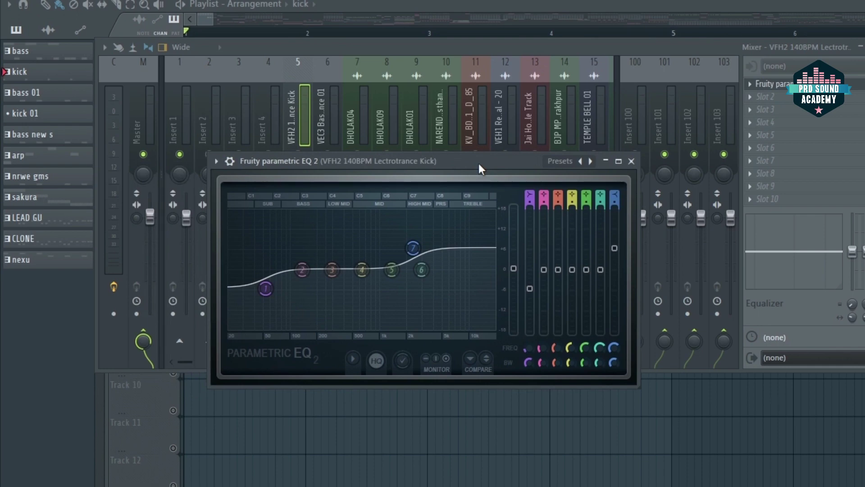
{"action": "left_click_drag", "start_coordinate": [479, 163], "coordinate": [518, 120]}
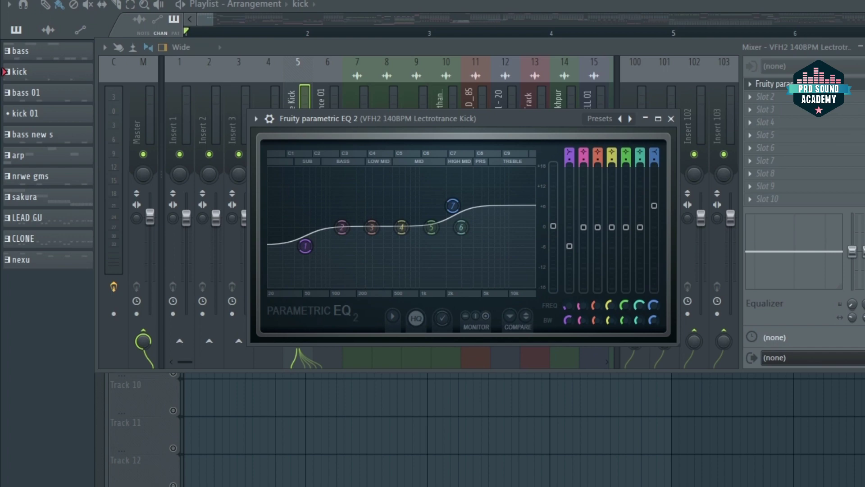
{"action": "left_click", "coordinate": [811, 84]}
{"action": "left_click_drag", "start_coordinate": [620, 45], "coordinate": [651, 121]}
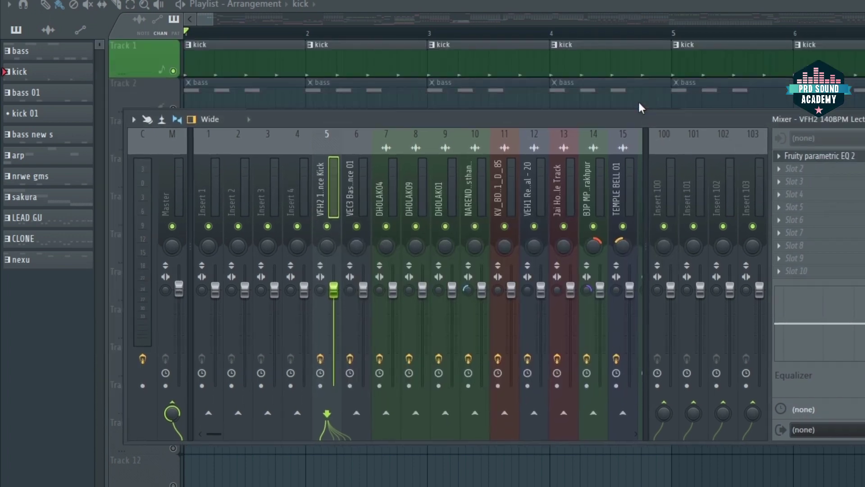
- Play the soloed kick twice while watching its level meter on insert 5 and the master
{"action": "key", "text": "space"}
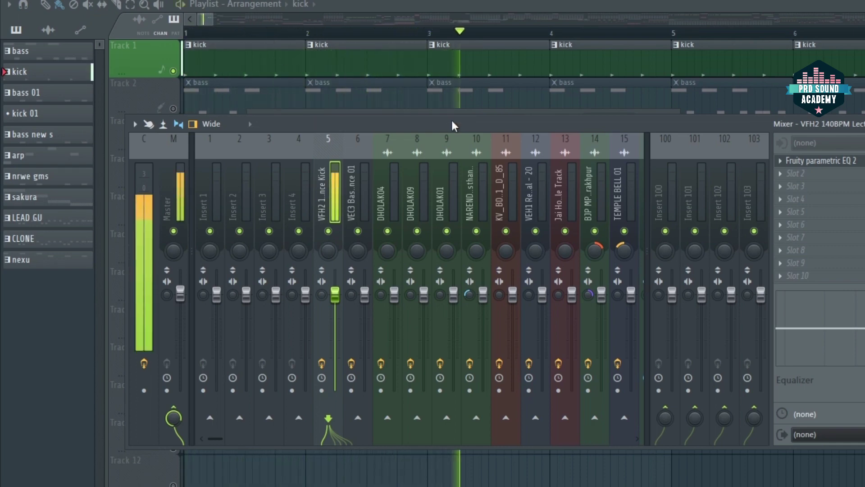
{"action": "key", "text": "space"}
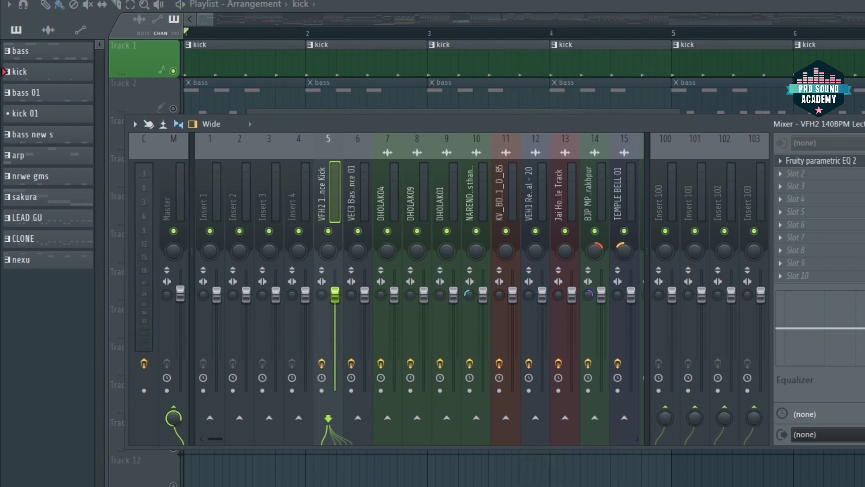
{"action": "key", "text": "space"}
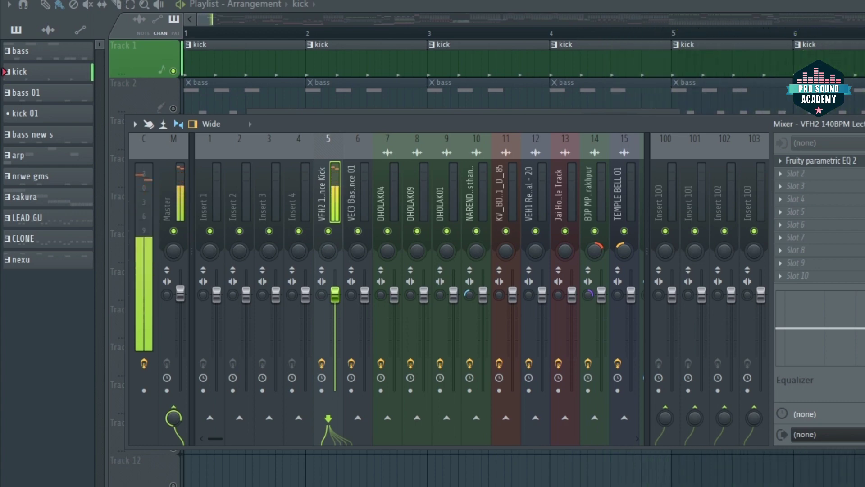
{"action": "key", "text": "space"}
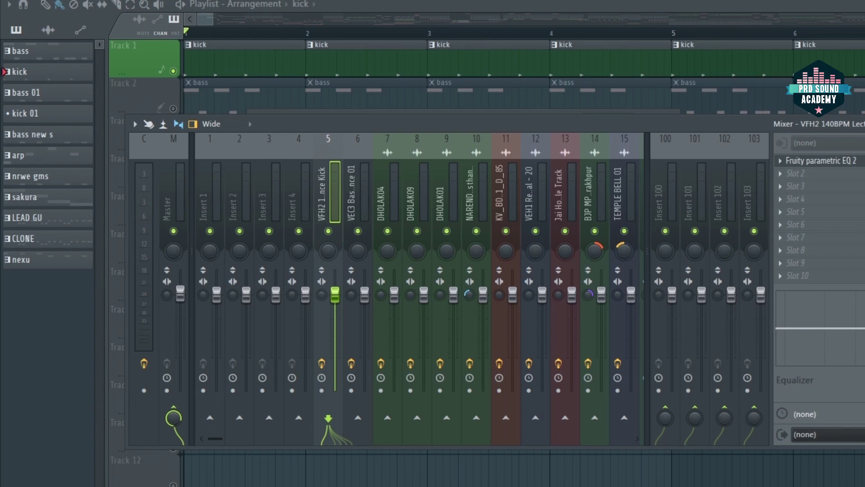
- Add a second Fruity parametric EQ 2 to slot 3 of the kick insert and close the first EQ's window
{"action": "left_click", "coordinate": [780, 187]}
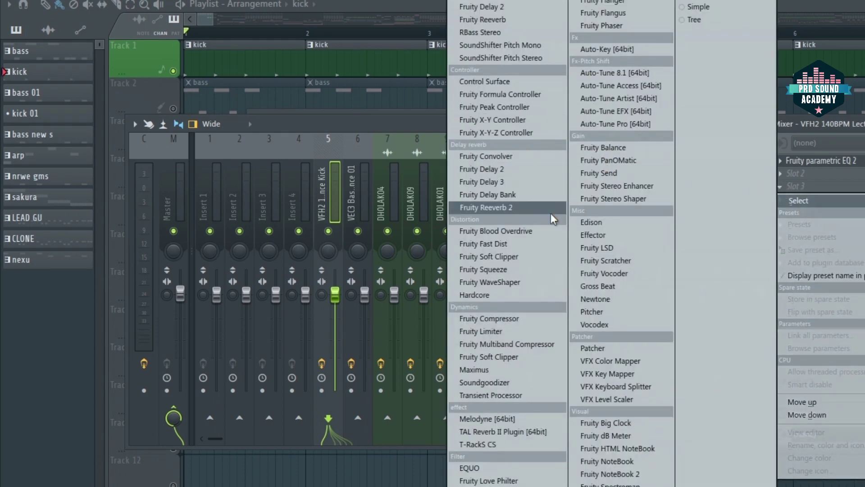
{"action": "left_click", "coordinate": [550, 329]}
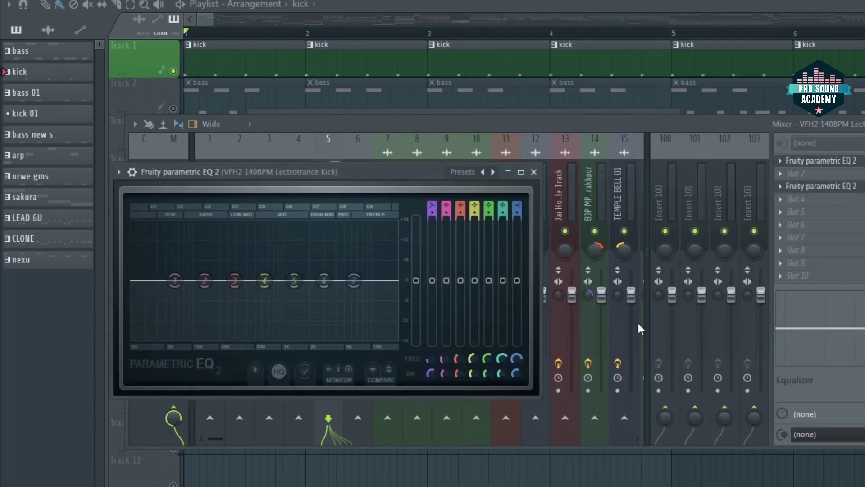
{"action": "key", "text": "F9"}
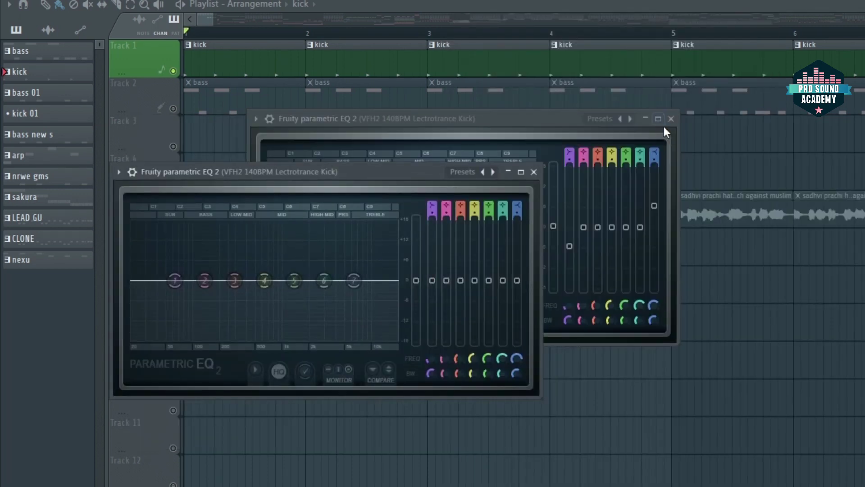
{"action": "left_click", "coordinate": [673, 118]}
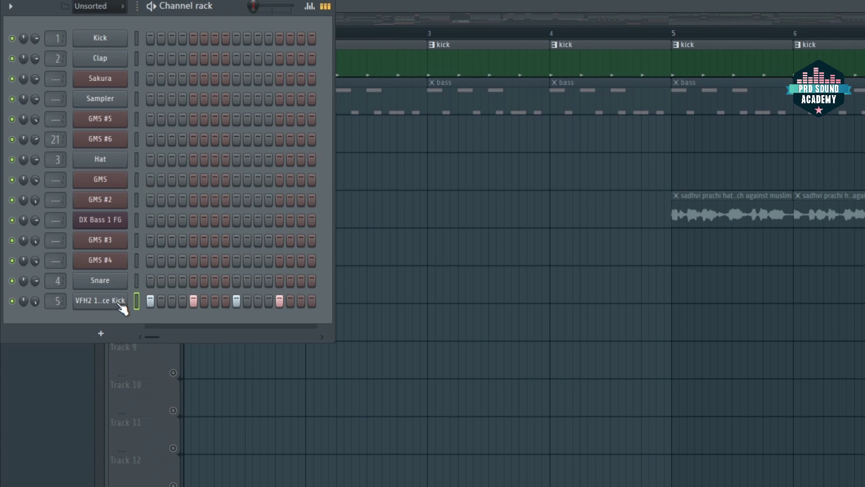
{"action": "left_click", "coordinate": [100, 301]}
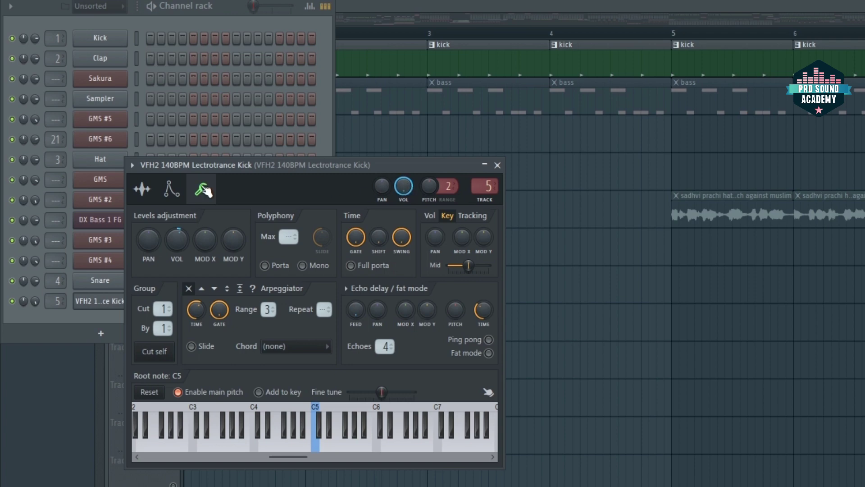
{"action": "left_click", "coordinate": [172, 189]}
{"action": "left_click", "coordinate": [200, 191]}
{"action": "left_click_drag", "start_coordinate": [405, 187], "coordinate": [403, 168]}
{"action": "left_click", "coordinate": [498, 164]}
- Select bars 1 to 8 in the playlist timeline as the playback range for the kick
{"action": "key", "text": "F9"}
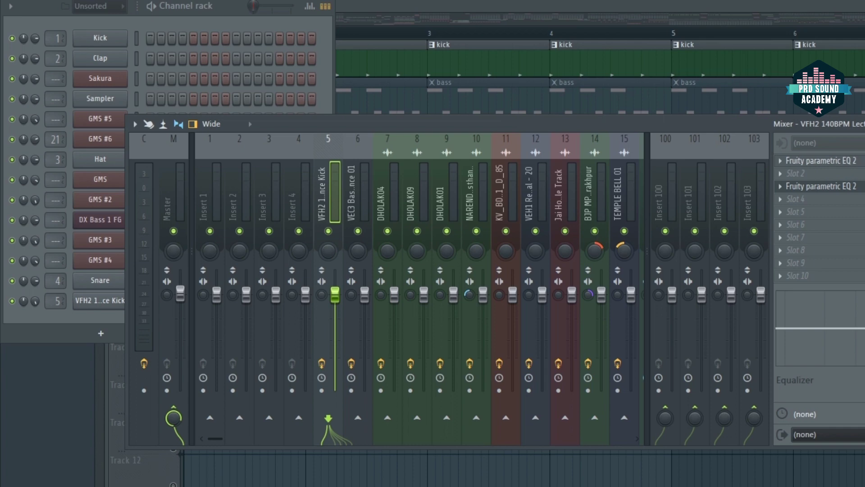
{"action": "left_click", "coordinate": [857, 192]}
{"action": "left_click", "coordinate": [530, 9]}
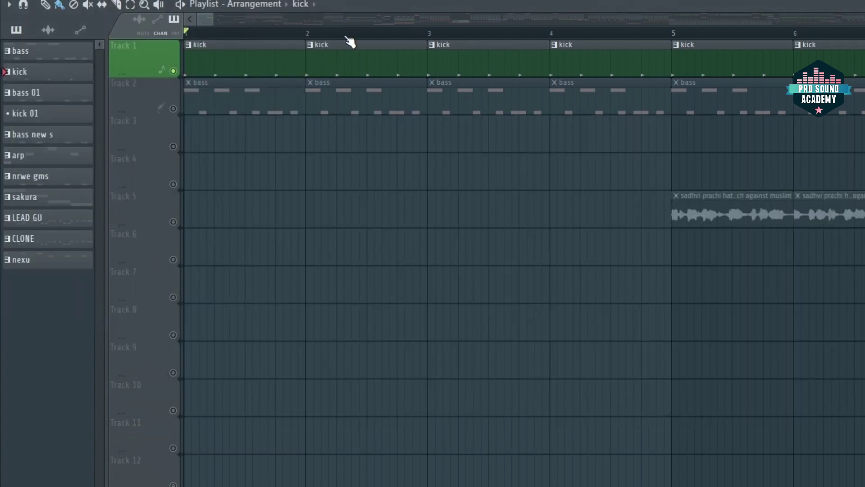
{"action": "scroll", "coordinate": [351, 42], "scroll_direction": "down", "scroll_amount": 5}
{"action": "left_click_drag", "start_coordinate": [185, 34], "coordinate": [419, 34]}
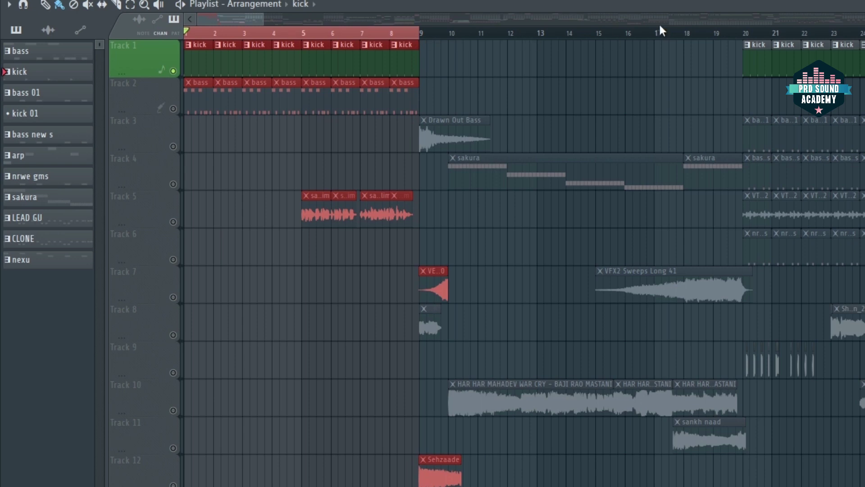
- Play the selected kick range and examine its frequency spectrum in the slot 3 Fruity parametric EQ 2
{"action": "key", "text": "space"}
{"action": "key", "text": "F9"}
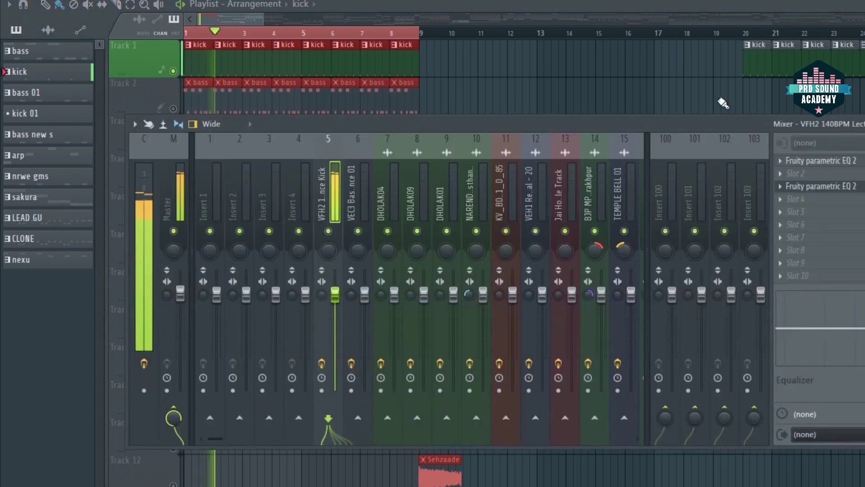
{"action": "left_click", "coordinate": [855, 191]}
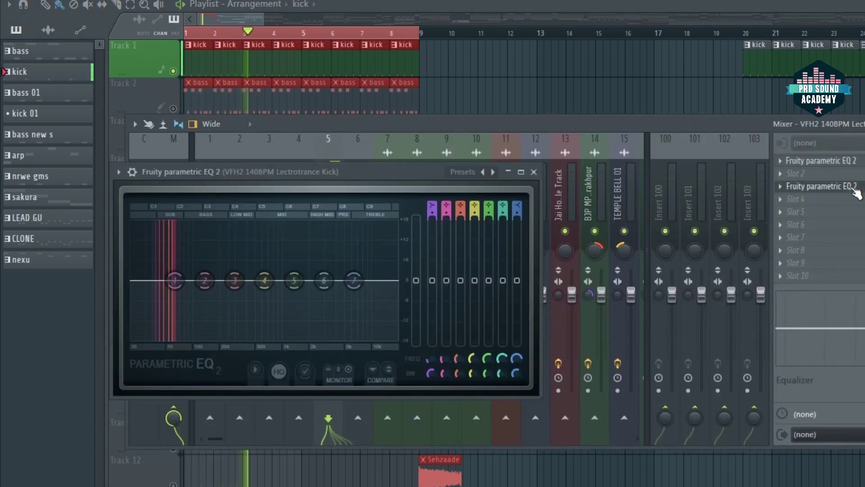
{"action": "left_click_drag", "start_coordinate": [390, 172], "coordinate": [454, 140]}
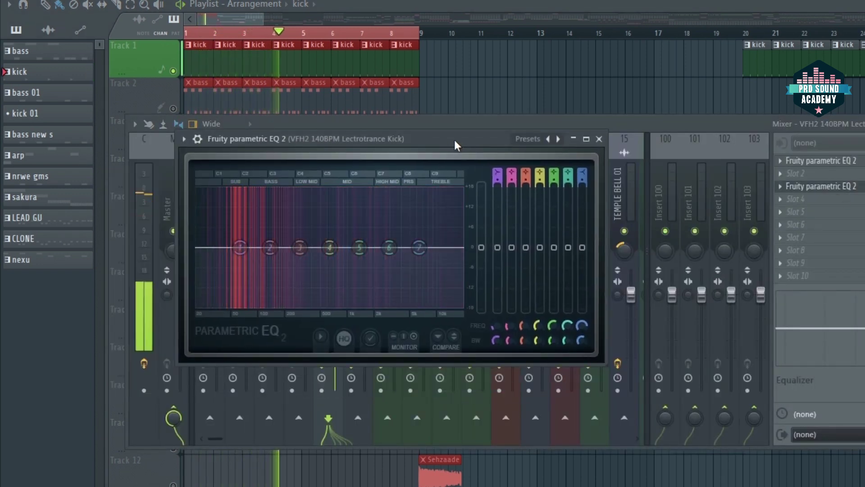
{"action": "key", "text": "space"}
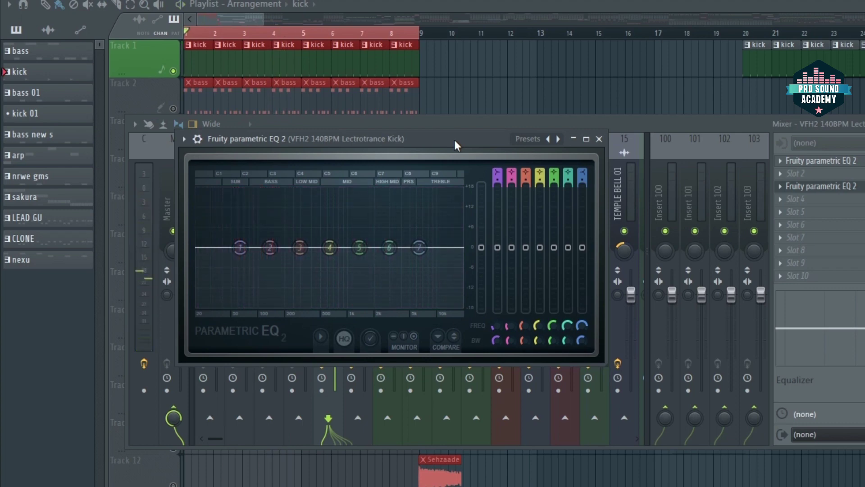
- Boost band 7 of the slot 3 EQ to about +7 dB in the high-mid range while the kick plays
{"action": "key", "text": "space"}
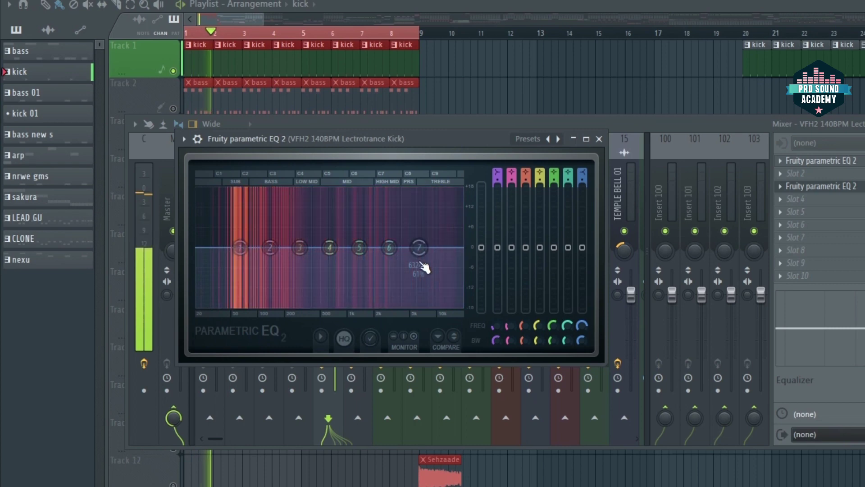
{"action": "left_click_drag", "start_coordinate": [419, 248], "coordinate": [387, 224]}
{"action": "key", "text": "space"}
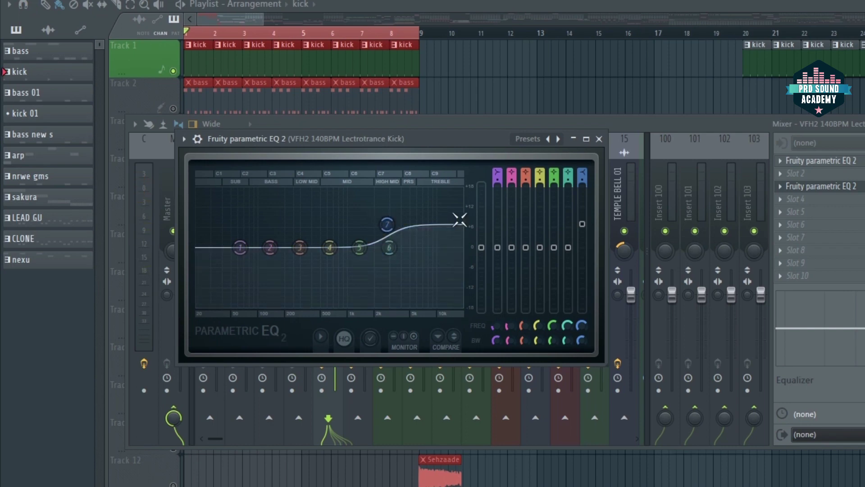
- Compare the curve of the kick's original EQ in slot 1 with the new EQ in slot 3
{"action": "left_click", "coordinate": [831, 162]}
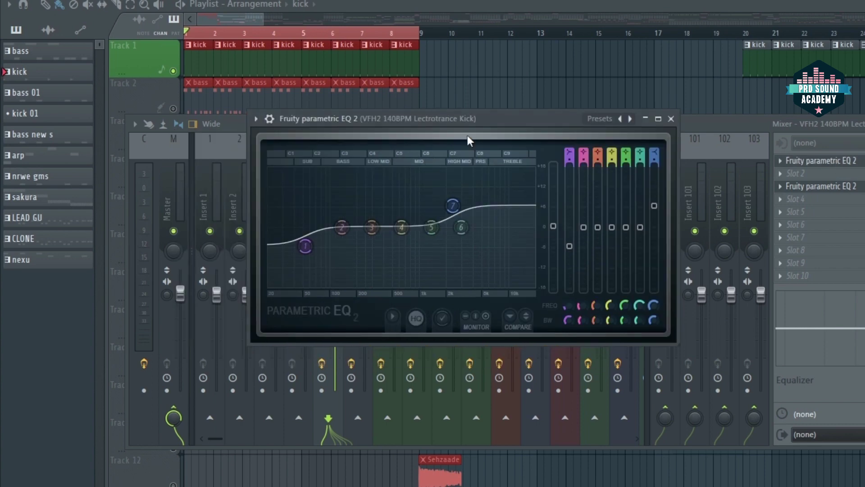
{"action": "left_click_drag", "start_coordinate": [472, 121], "coordinate": [586, 169]}
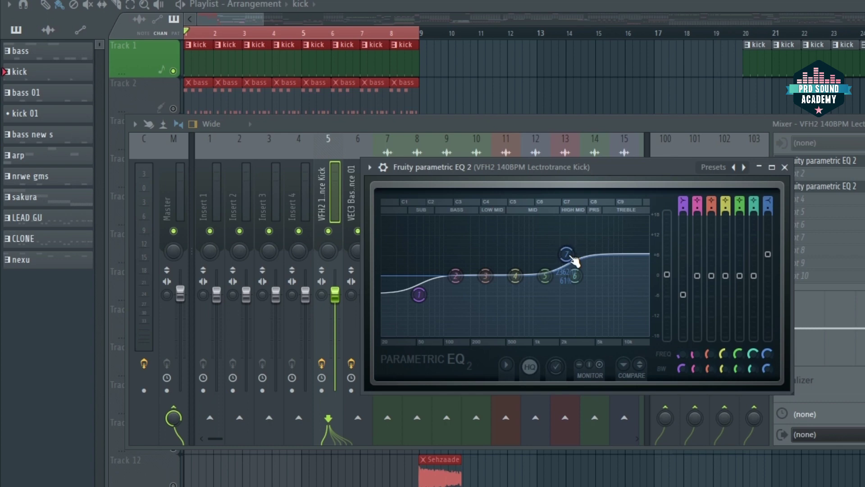
{"action": "left_click", "coordinate": [854, 187]}
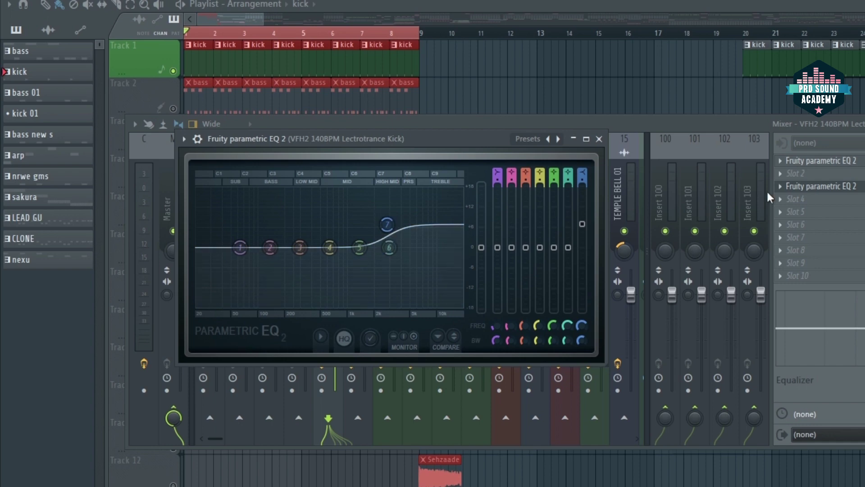
- Reduce band 7 of the slot 3 EQ to about +6 dB near 2 kHz while listening to the kick
{"action": "key", "text": "F9"}
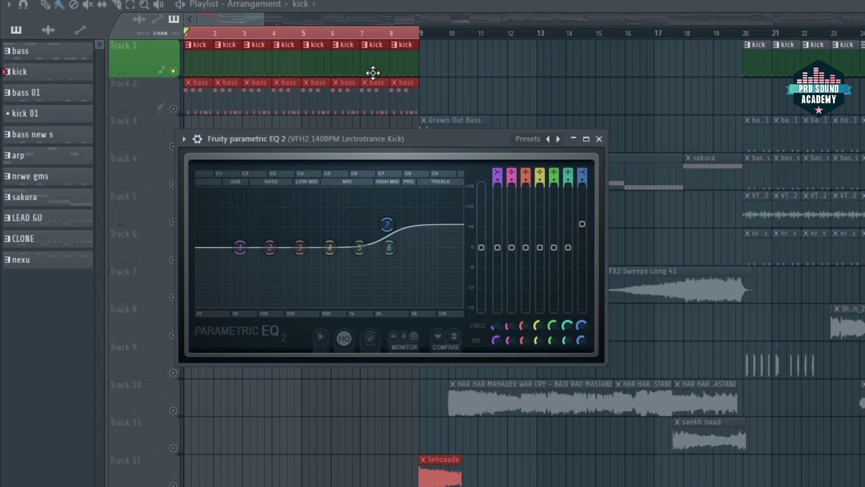
{"action": "key", "text": "space"}
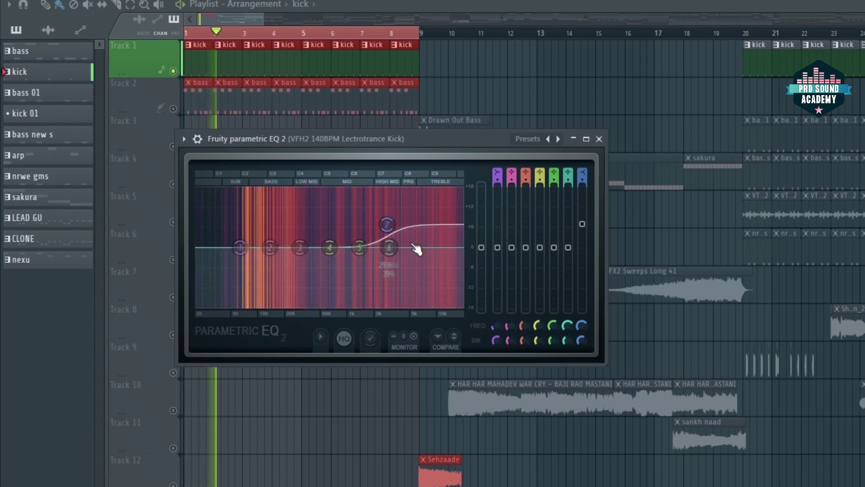
{"action": "mouse_move", "coordinate": [384, 224]}
{"action": "left_mouse_down"}
{"action": "mouse_move", "coordinate": [374, 221]}
{"action": "mouse_move", "coordinate": [379, 228]}
{"action": "left_mouse_up"}
{"action": "key", "text": "space"}
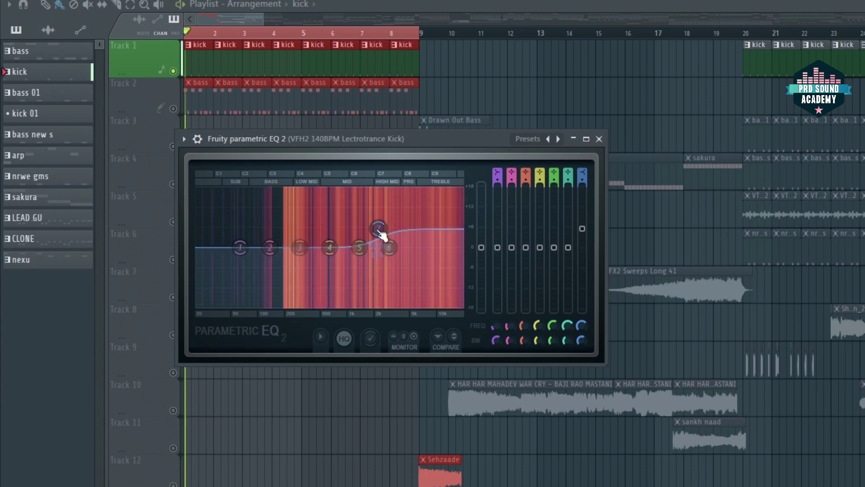
- Cut band 1 of the slot 3 EQ to about -4 dB at 64 Hz while listening to the kick
{"action": "key", "text": "space"}
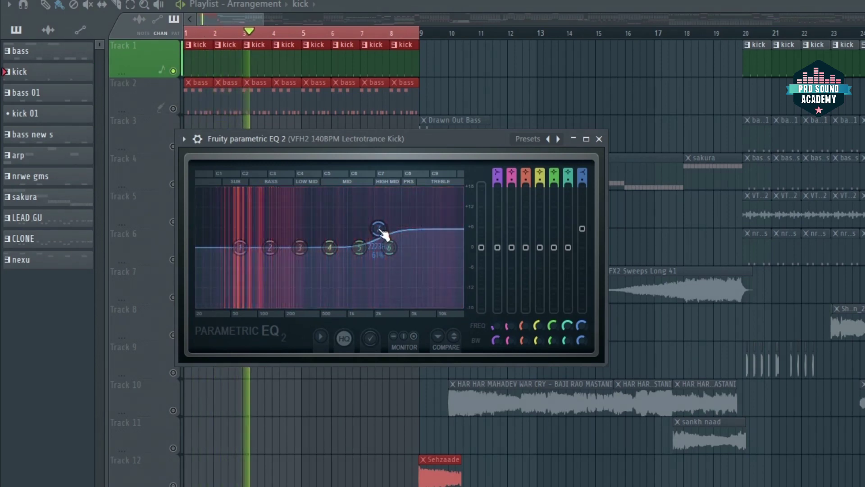
{"action": "key", "text": "space"}
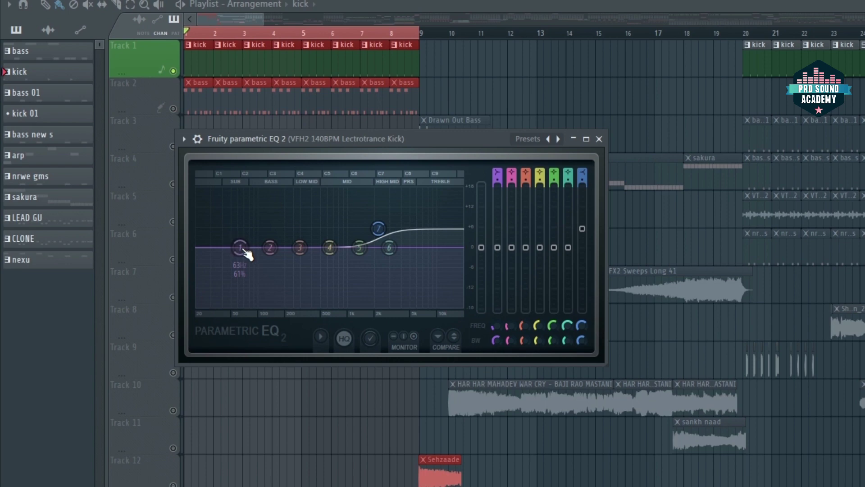
{"action": "key", "text": "space"}
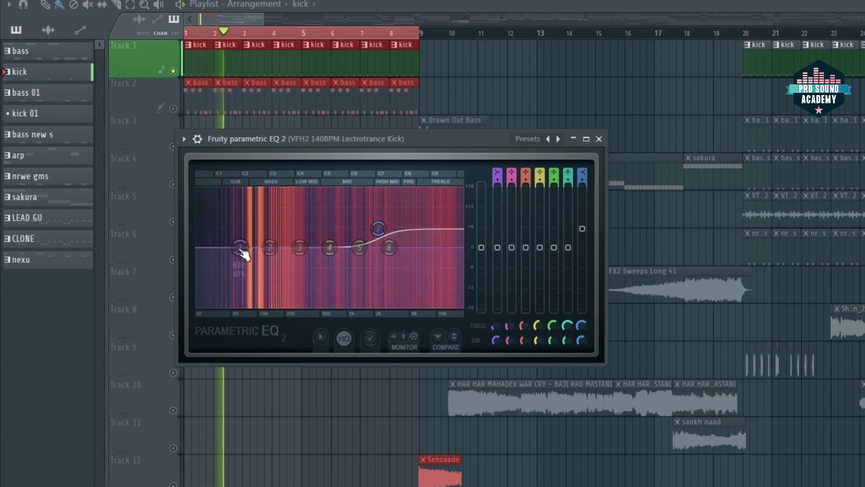
{"action": "left_click_drag", "start_coordinate": [243, 250], "coordinate": [240, 260]}
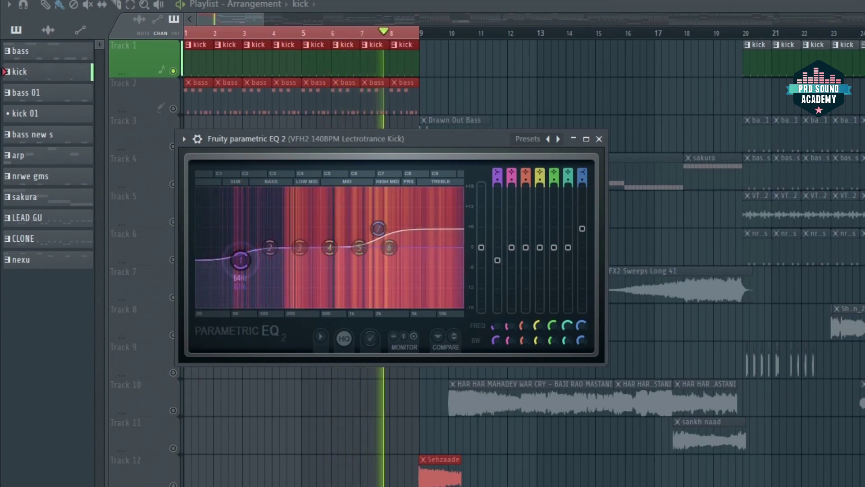
{"action": "key", "text": "space"}
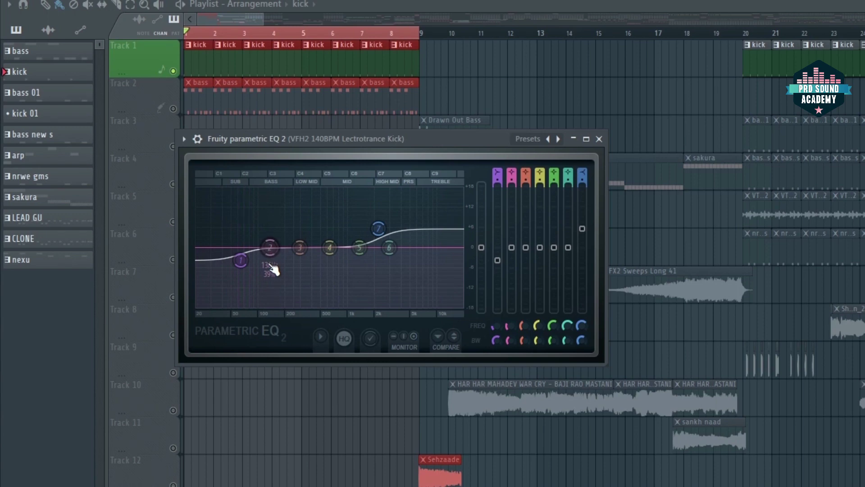
- Play the kick range and check the level of the kick on mixer track 5
{"action": "key", "text": "F9"}
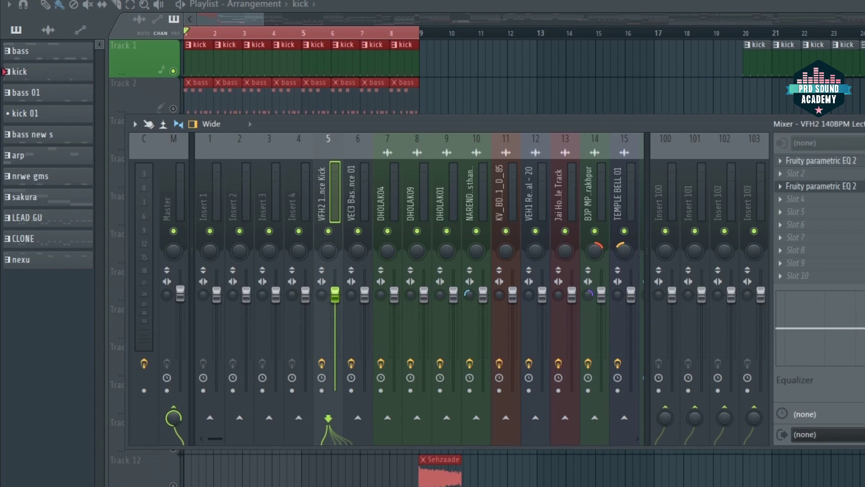
{"action": "key", "text": "space"}
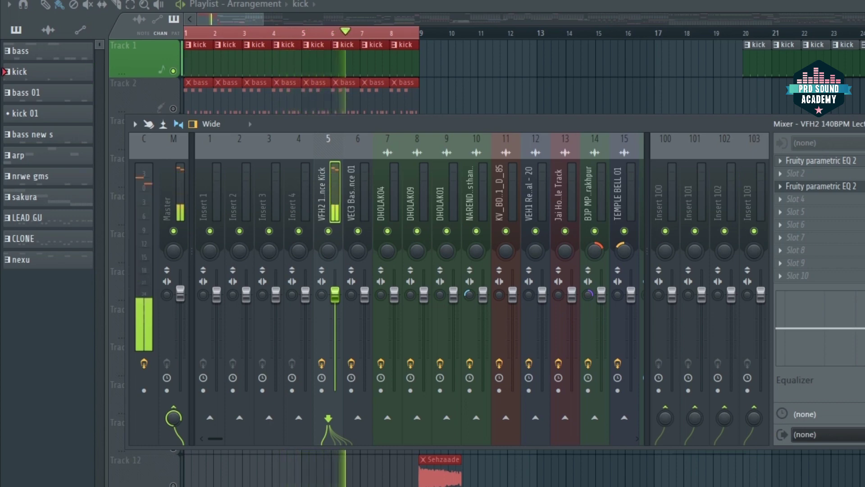
{"action": "key", "text": "space"}
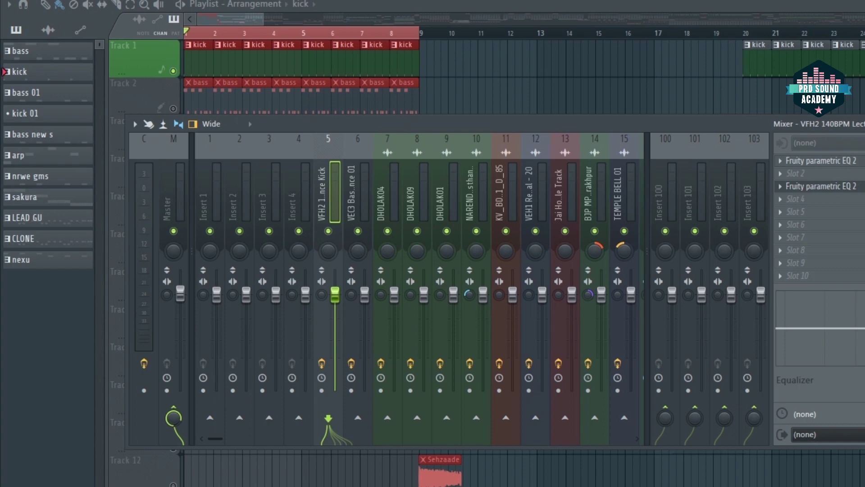
- Reopen the slot 3 Fruity parametric EQ 2 and review the kick's finished curve
{"action": "left_click", "coordinate": [858, 186]}
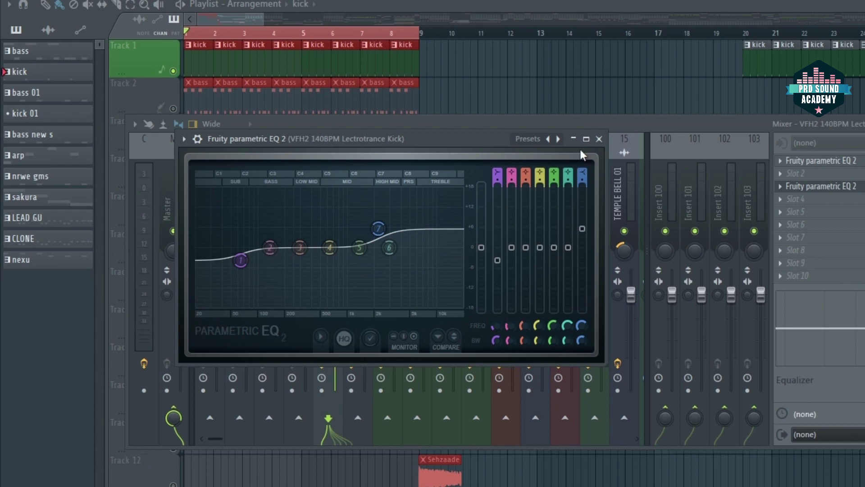
{"action": "left_click", "coordinate": [599, 139]}
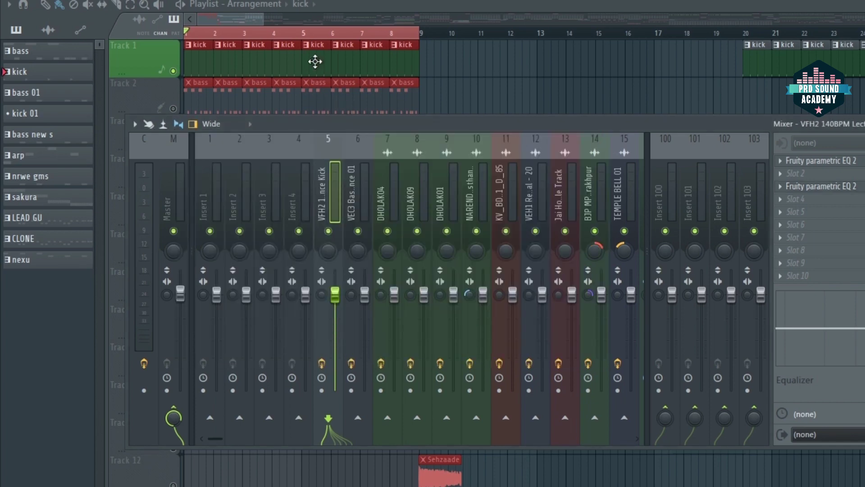
{"action": "left_click", "coordinate": [855, 187]}
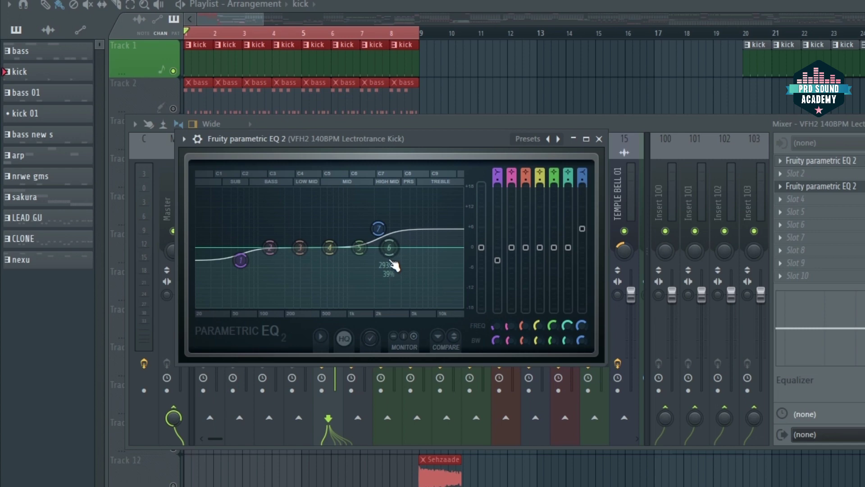
{"action": "key", "text": "F9"}
- Open the kick clip at bar 27 in the piano roll and inspect the kick's mixer track
{"action": "scroll", "coordinate": [514, 40], "scroll_direction": "down", "scroll_amount": 4}
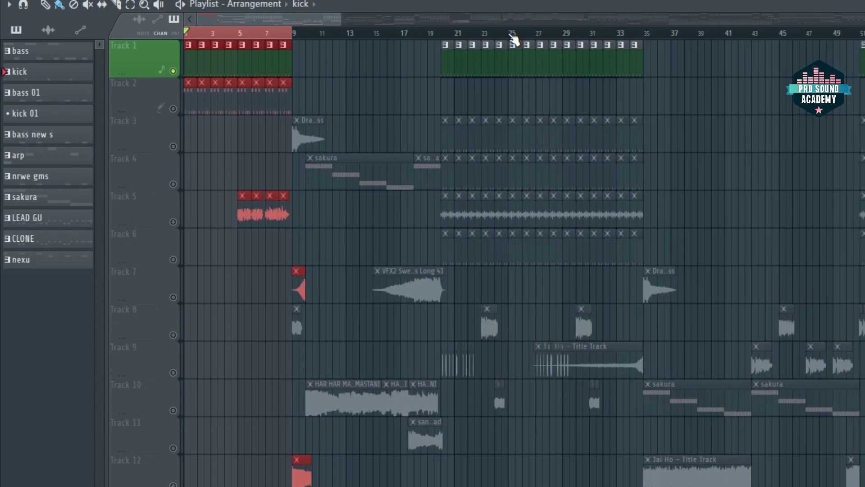
{"action": "scroll", "coordinate": [433, 35], "scroll_direction": "up", "scroll_amount": 6}
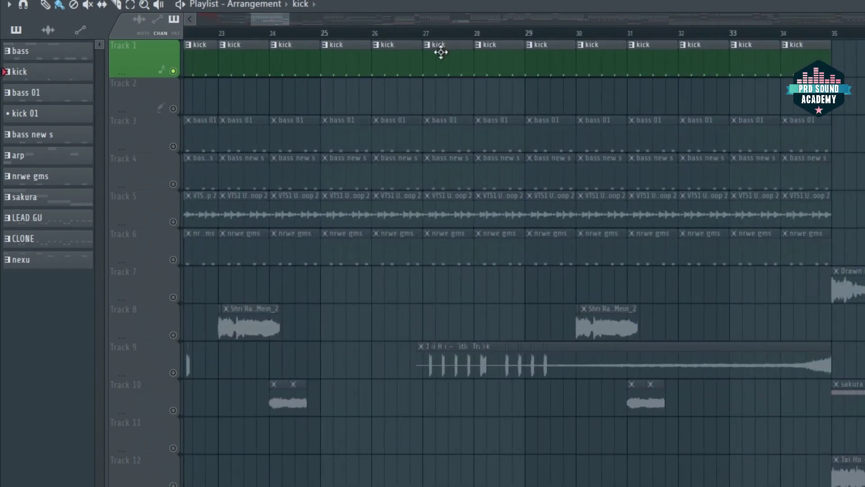
{"action": "double_click", "coordinate": [440, 53]}
{"action": "key", "text": "alt+F8"}
{"action": "key", "text": "alt+F8"}
{"action": "key", "text": "F9"}
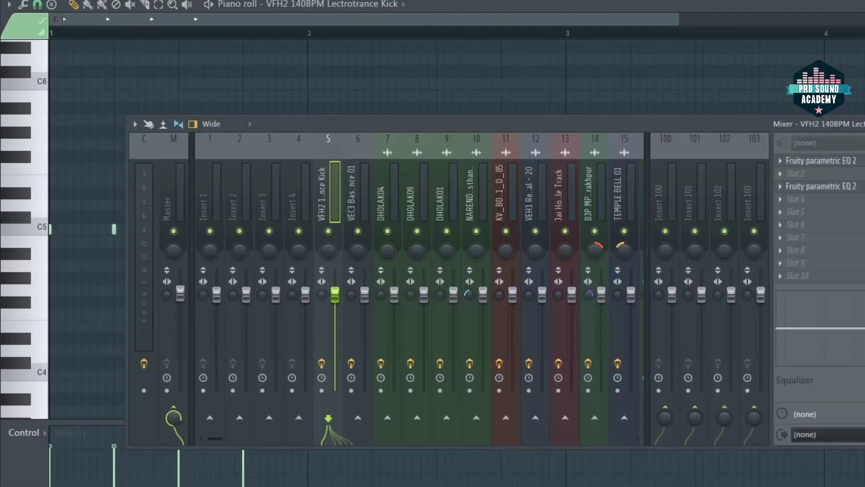
{"action": "left_click_drag", "start_coordinate": [411, 139], "coordinate": [356, 98]}
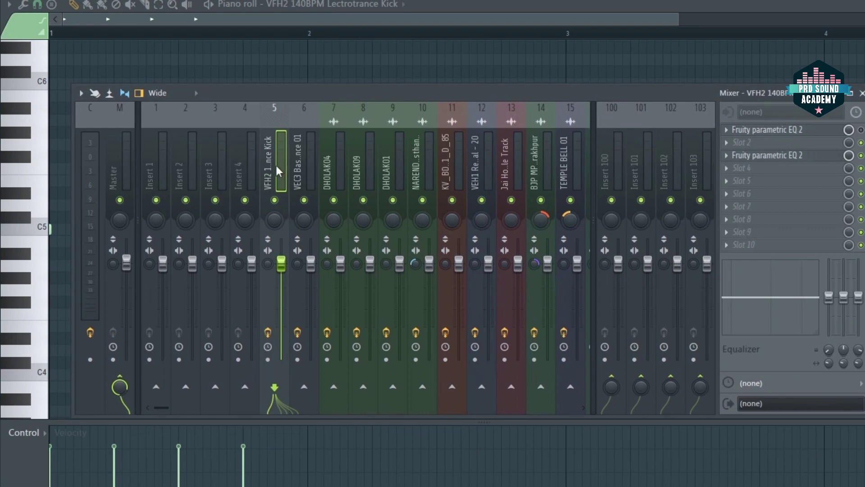
{"action": "left_click", "coordinate": [862, 93]}
- Inspect the VFH2 kick channel of the kick pattern in the channel rack
{"action": "key", "text": "F7"}
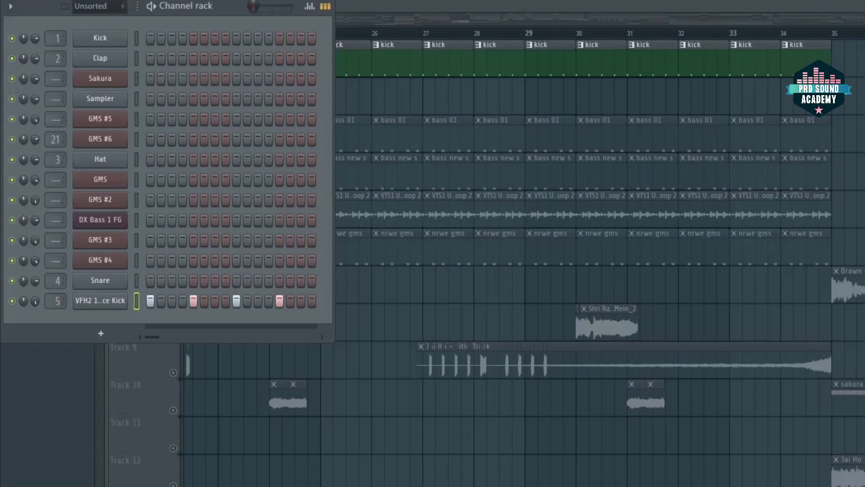
{"action": "key", "text": "F6"}
{"action": "scroll", "coordinate": [471, 38], "scroll_direction": "down", "scroll_amount": 6}
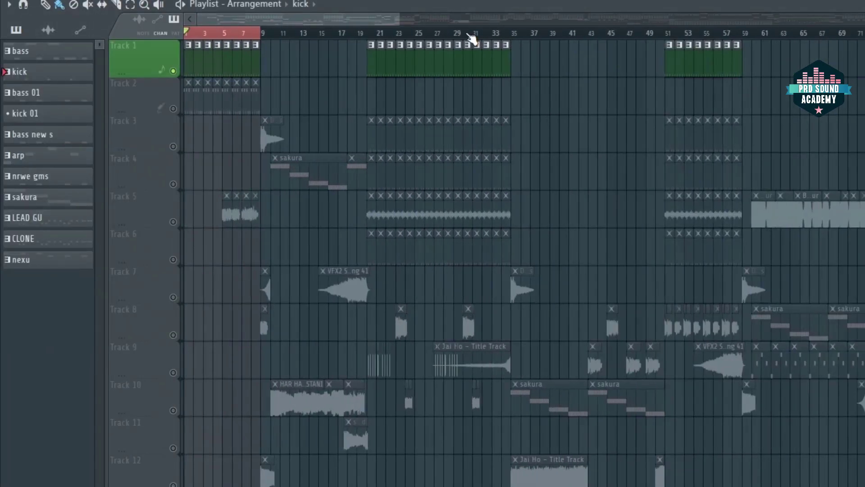
{"action": "double_click", "coordinate": [440, 69]}
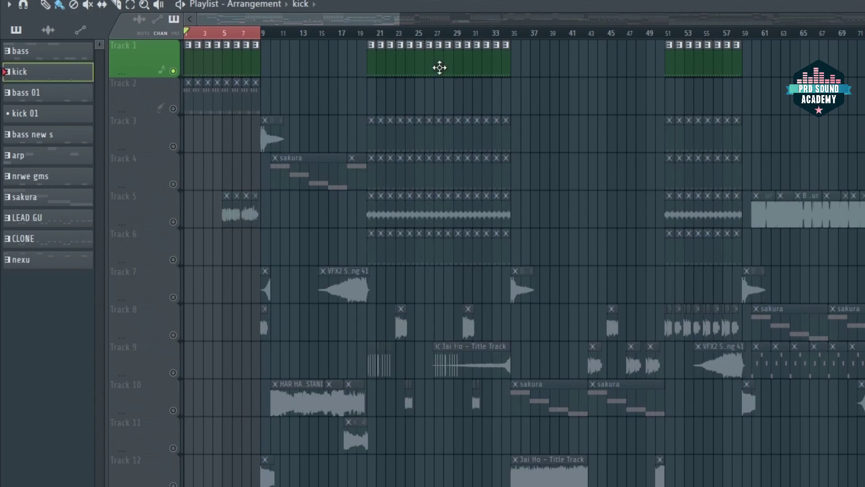
{"action": "key", "text": "F6"}
{"action": "left_click", "coordinate": [125, 308]}
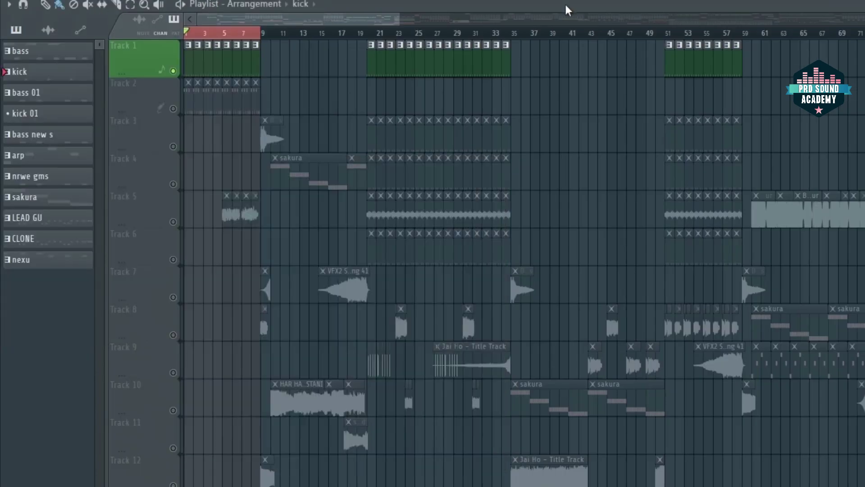
- Clear the time selection over bars 1 to 8 and unsolo Track 1 to enable all playlist tracks
{"action": "scroll", "coordinate": [544, 39], "scroll_direction": "down", "scroll_amount": 3}
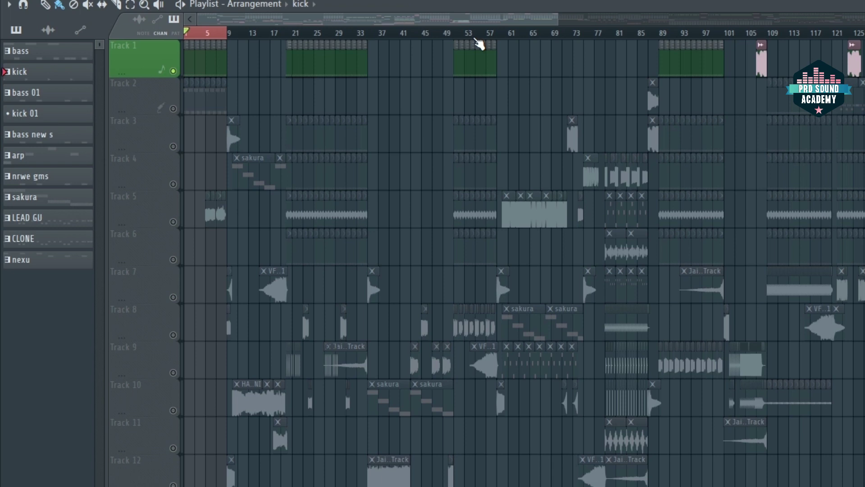
{"action": "left_click", "coordinate": [200, 31]}
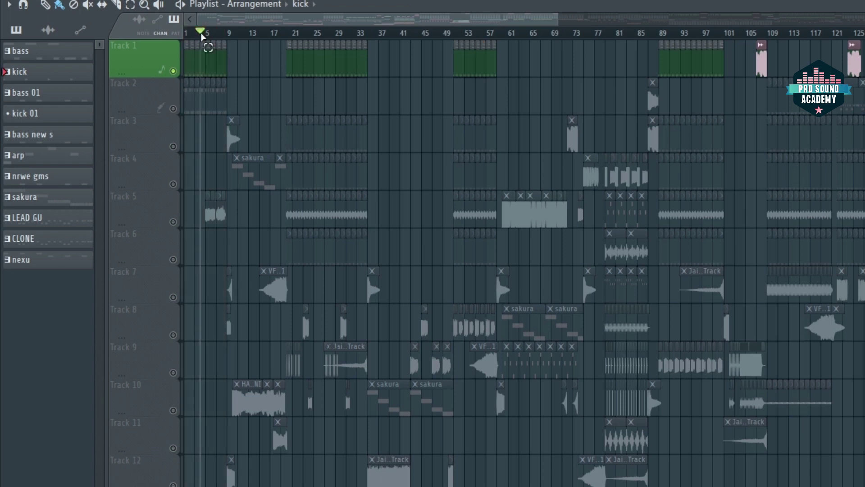
{"action": "right_click", "coordinate": [173, 71]}
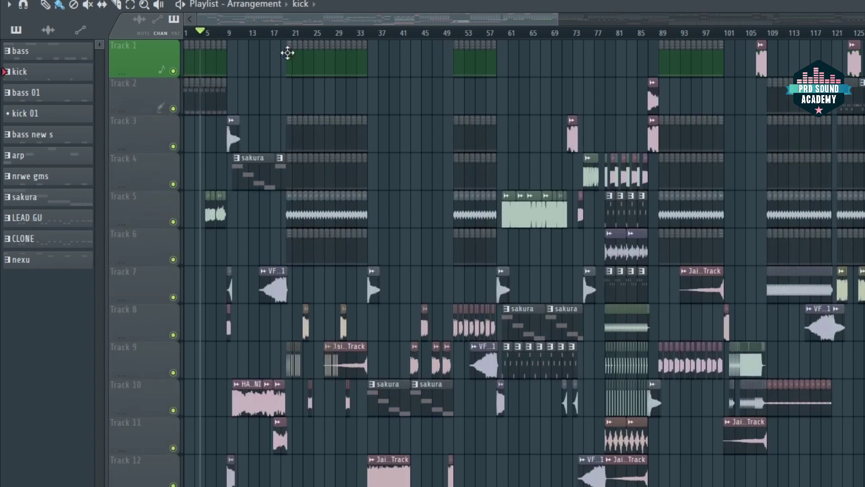
- Play the full arrangement from about bars 35 and 45 and listen into the kick section that starts at bar 51
{"action": "left_click", "coordinate": [370, 33]}
{"action": "key", "text": "space"}
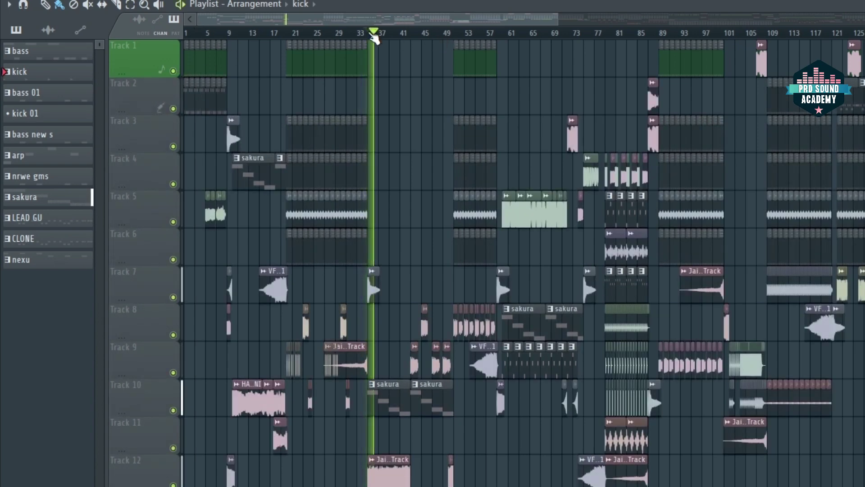
{"action": "left_click", "coordinate": [426, 34]}
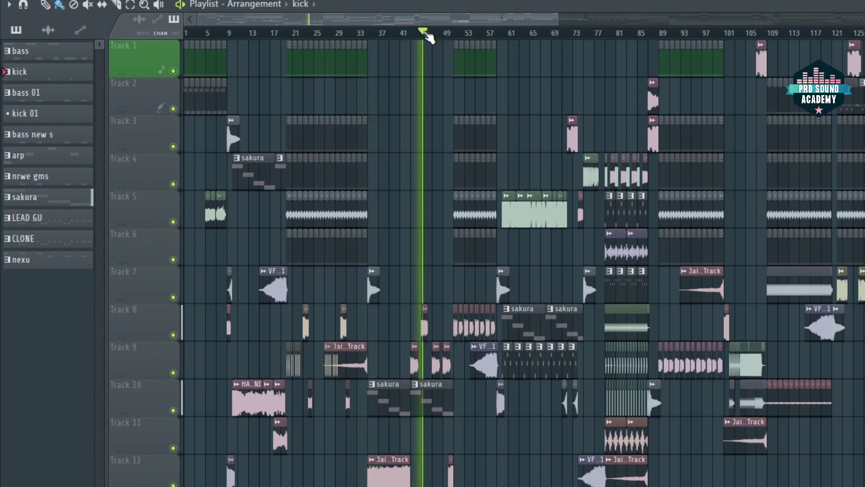
{"action": "scroll", "coordinate": [456, 34], "scroll_direction": "up", "scroll_amount": 4}
{"action": "scroll", "coordinate": [458, 36], "scroll_direction": "up", "scroll_amount": 2}
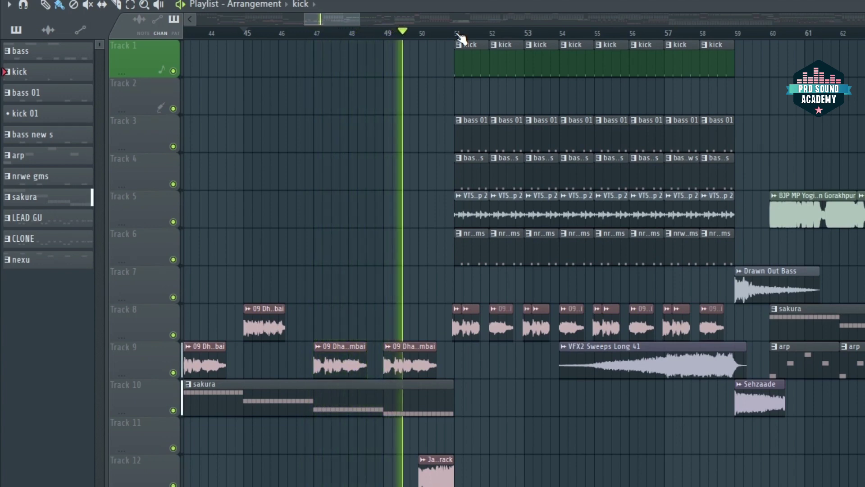
{"action": "scroll", "coordinate": [459, 36], "scroll_direction": "up", "scroll_amount": 4}
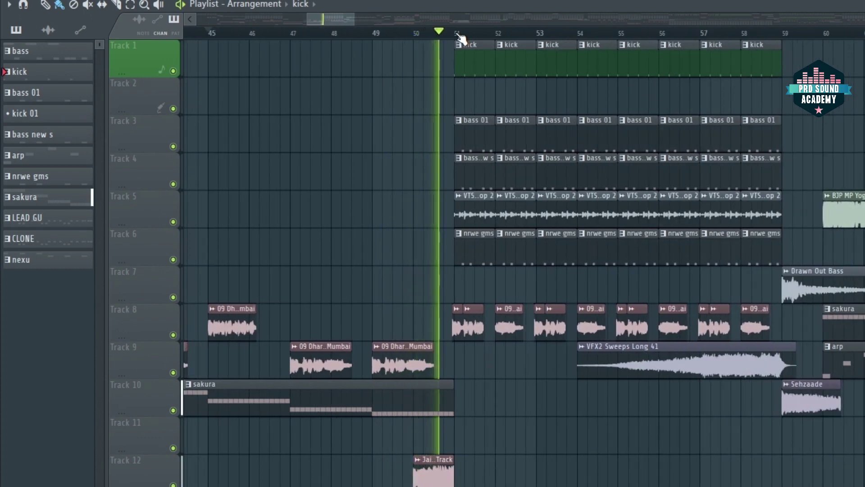
{"action": "scroll", "coordinate": [460, 36], "scroll_direction": "down", "scroll_amount": 3}
{"action": "scroll", "coordinate": [461, 37], "scroll_direction": "down", "scroll_amount": 4}
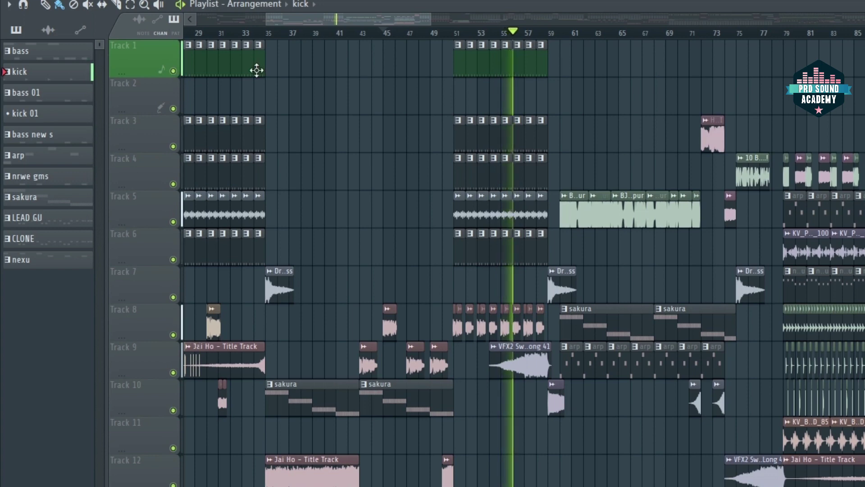
- Check the kick and master levels in the mixer during playback of the kick section, and stop playback
{"action": "key", "text": "F9"}
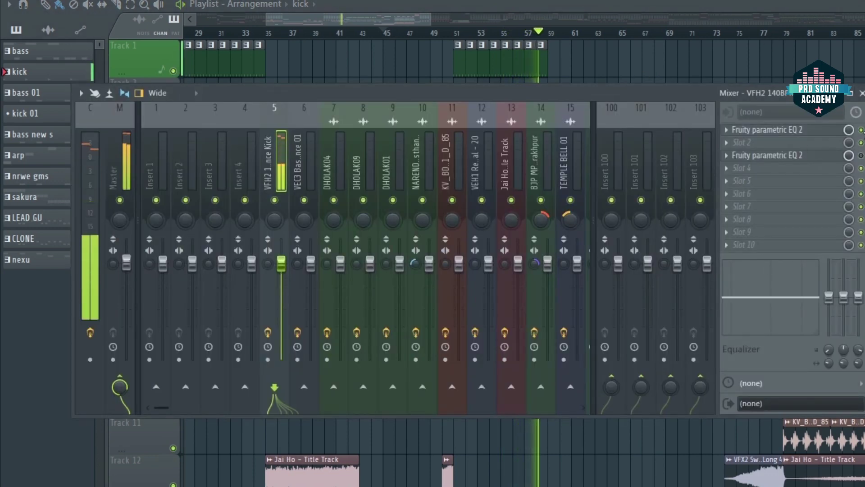
{"action": "key", "text": "F9"}
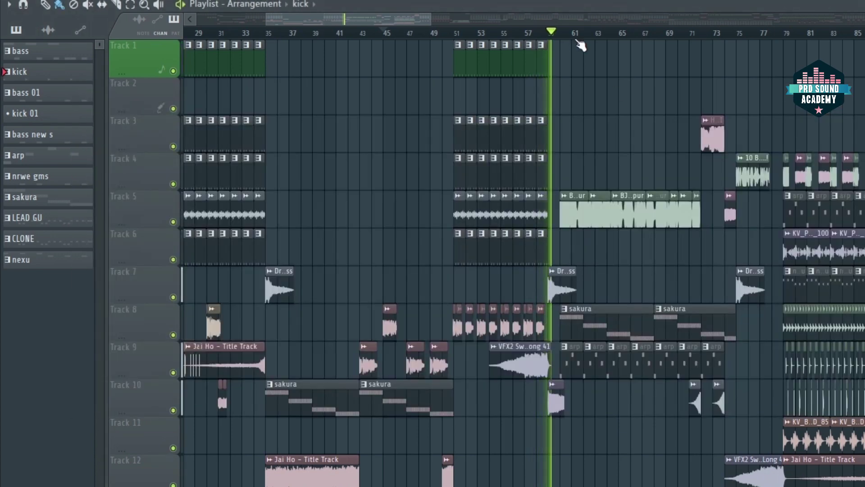
{"action": "scroll", "coordinate": [573, 38], "scroll_direction": "up", "scroll_amount": 5}
{"action": "scroll", "coordinate": [581, 45], "scroll_direction": "down", "scroll_amount": 6}
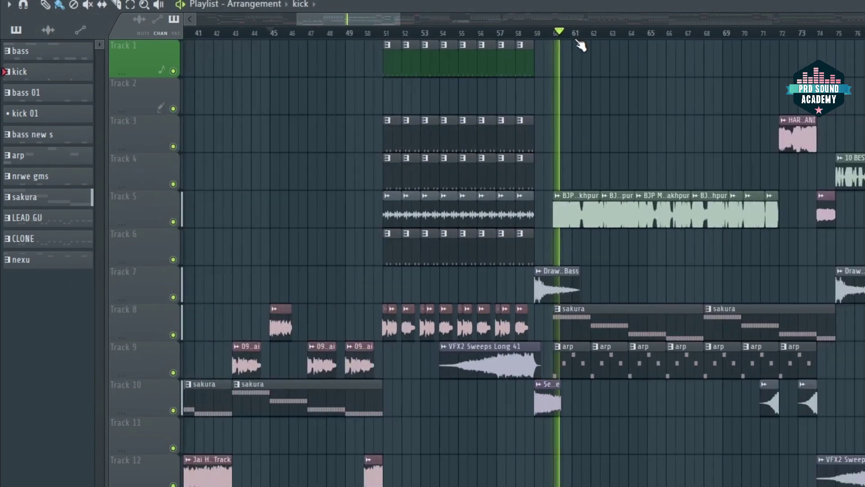
{"action": "key", "text": "space"}
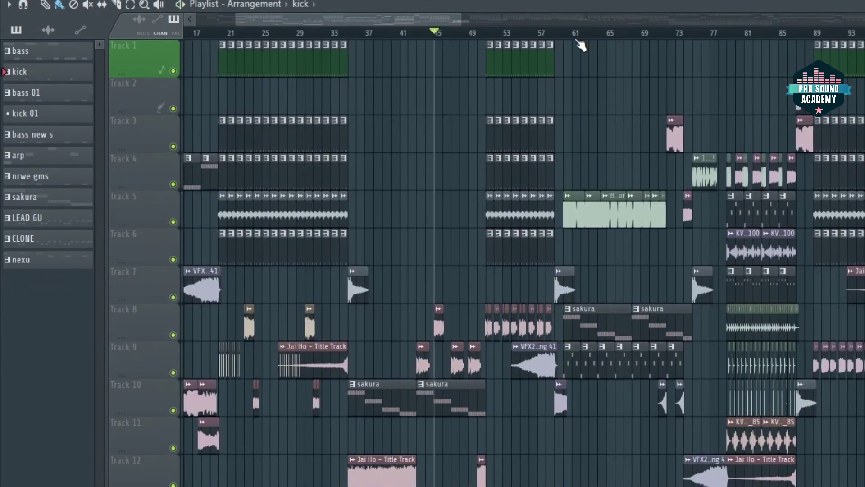
- Play the arrangement from about bar 91 to hear the kick in the section between bars 89 and 101
{"action": "scroll", "coordinate": [581, 45], "scroll_direction": "down", "scroll_amount": 3}
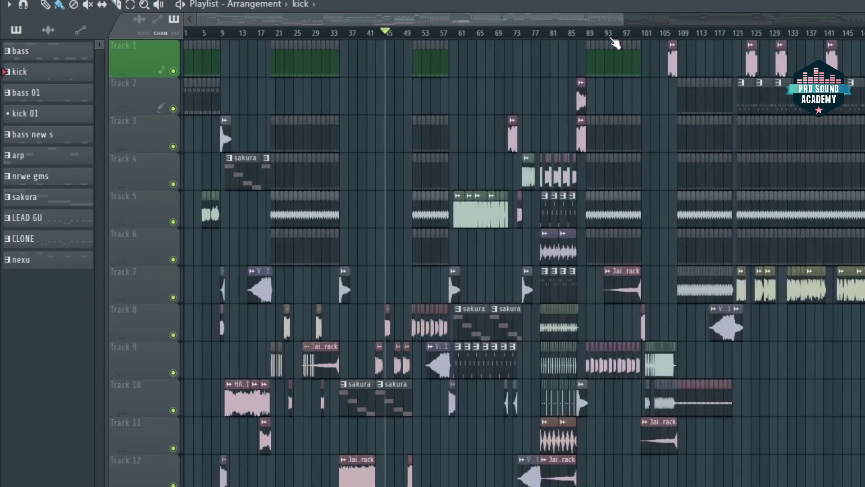
{"action": "scroll", "coordinate": [615, 43], "scroll_direction": "up", "scroll_amount": 5}
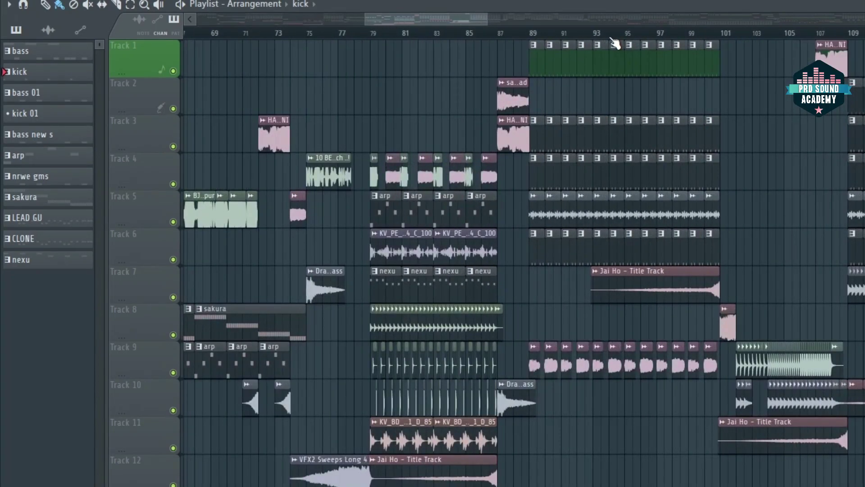
{"action": "left_click", "coordinate": [564, 35]}
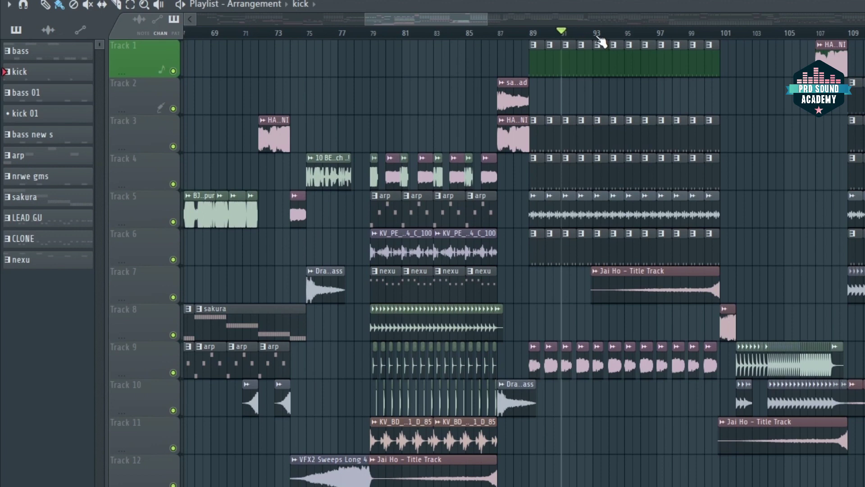
{"action": "key", "text": "space"}
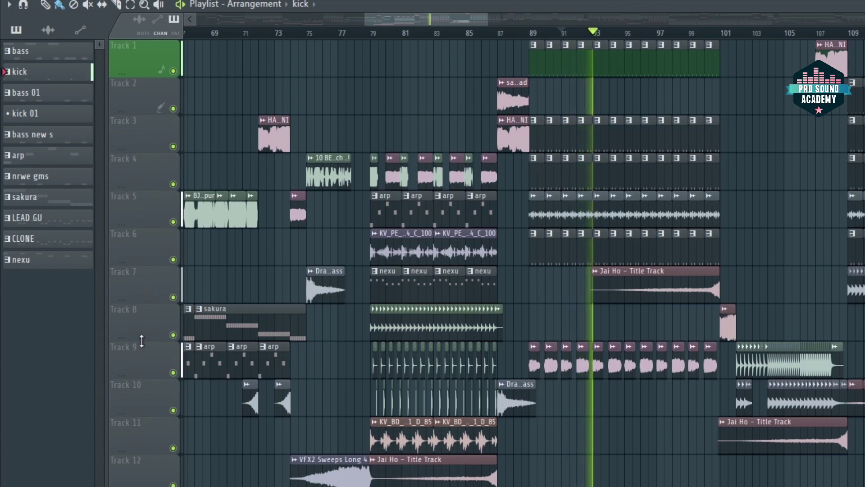
- Mute Track 9 to hear the section up to bar 101 without it, and unmute it during the build-up toward bar 109
{"action": "left_click", "coordinate": [173, 373]}
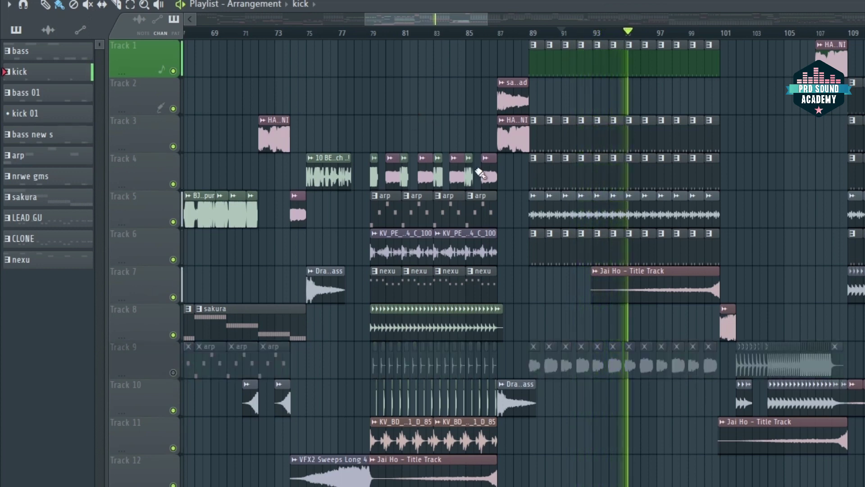
{"action": "scroll", "coordinate": [569, 36], "scroll_direction": "down", "scroll_amount": 5}
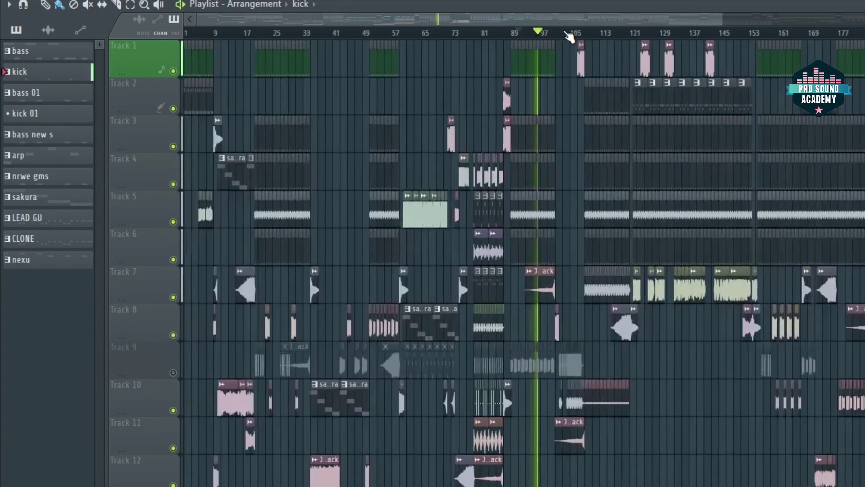
{"action": "scroll", "coordinate": [569, 36], "scroll_direction": "up", "scroll_amount": 6}
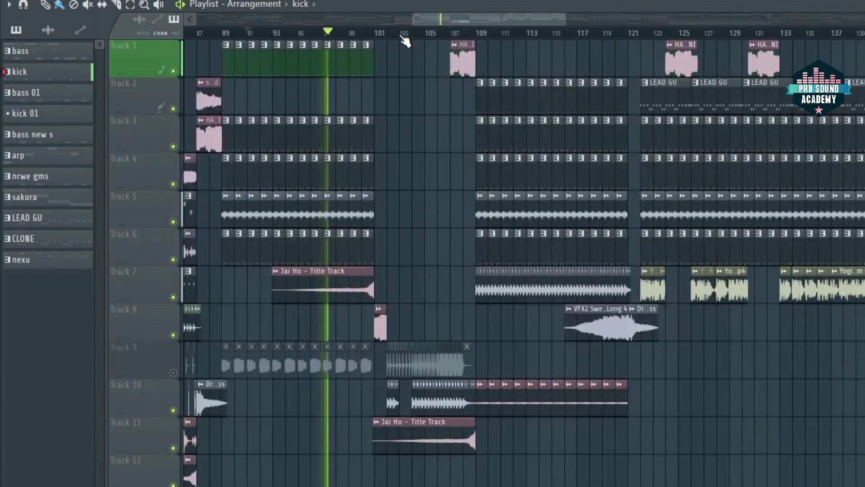
{"action": "scroll", "coordinate": [404, 41], "scroll_direction": "up", "scroll_amount": 4}
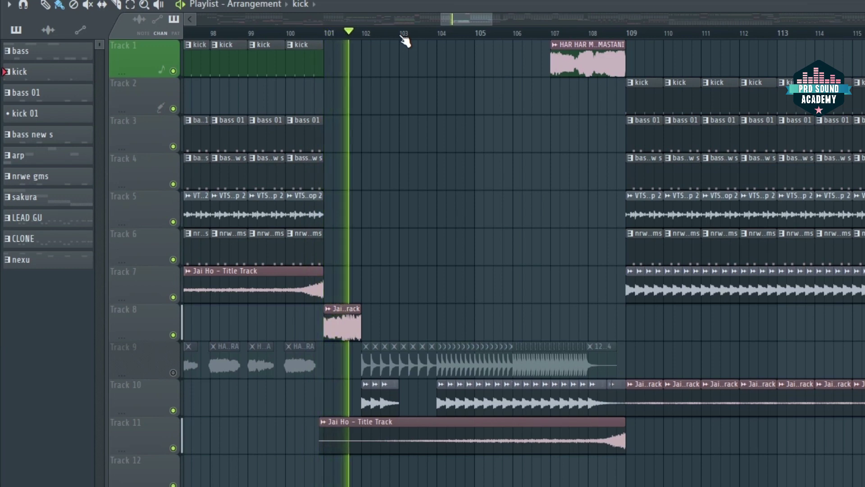
{"action": "left_click", "coordinate": [173, 372]}
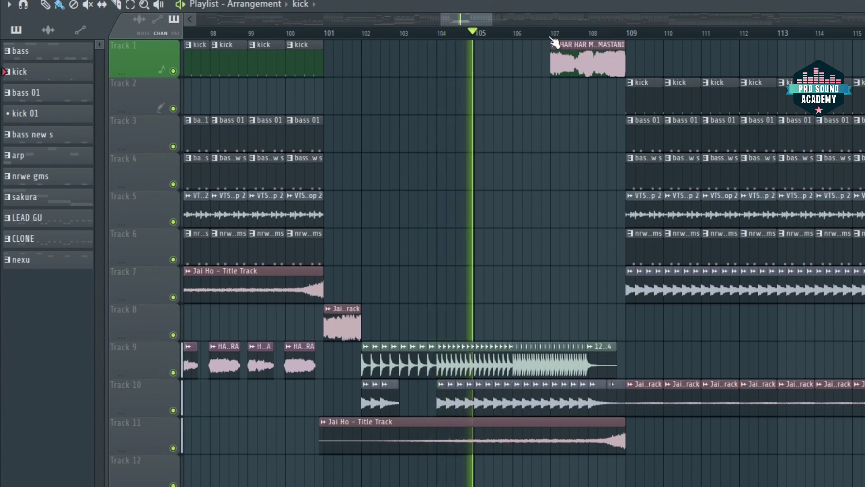
- Listen through the build-up into the kick section that starts at bar 109, and stop playback
{"action": "scroll", "coordinate": [608, 41], "scroll_direction": "down", "scroll_amount": 4}
{"action": "scroll", "coordinate": [652, 43], "scroll_direction": "up", "scroll_amount": 5}
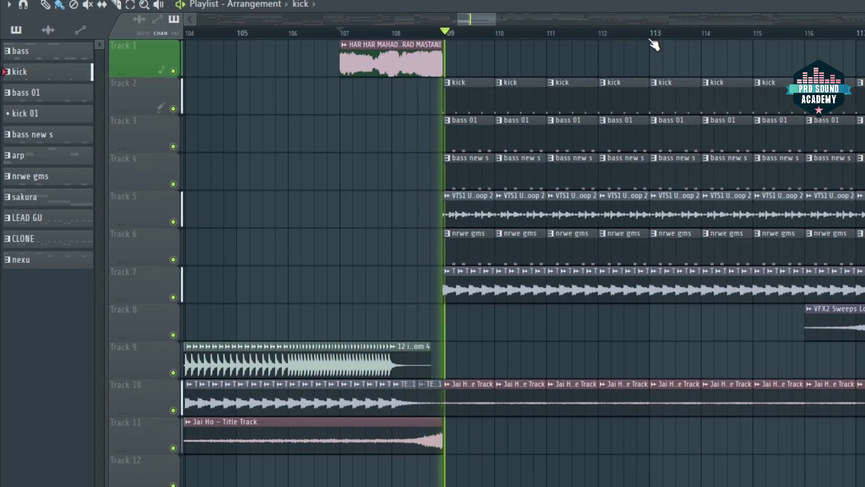
{"action": "scroll", "coordinate": [652, 43], "scroll_direction": "down", "scroll_amount": 5}
{"action": "left_click_drag", "start_coordinate": [521, 15], "coordinate": [546, 15]}
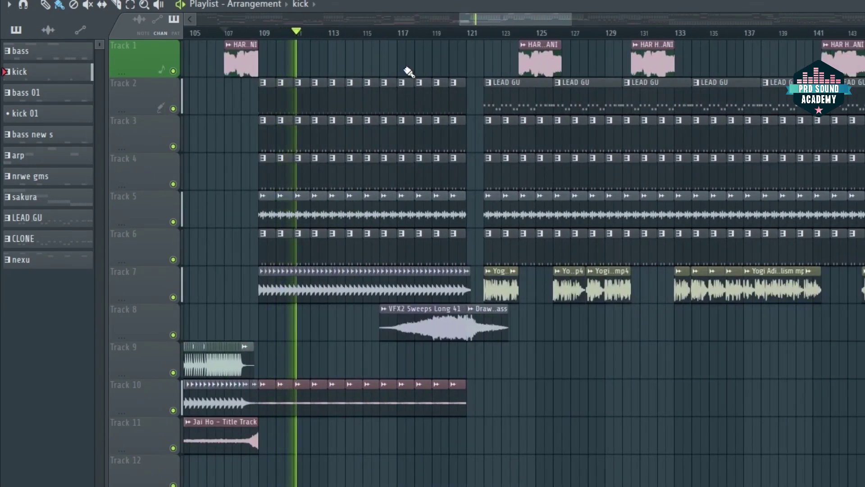
{"action": "key", "text": "space"}
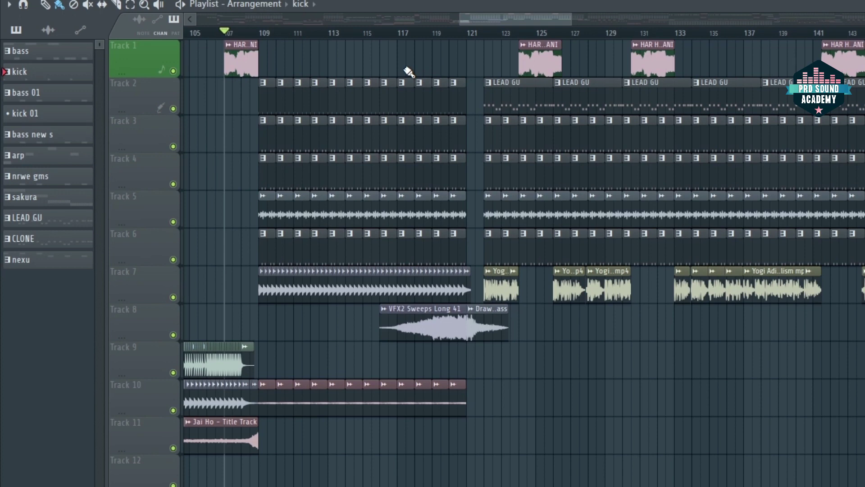
- Play the arrangement from about bar 116 to hear the end of the kick section, and stop playback
{"action": "left_click", "coordinate": [484, 36]}
{"action": "left_click", "coordinate": [389, 34]}
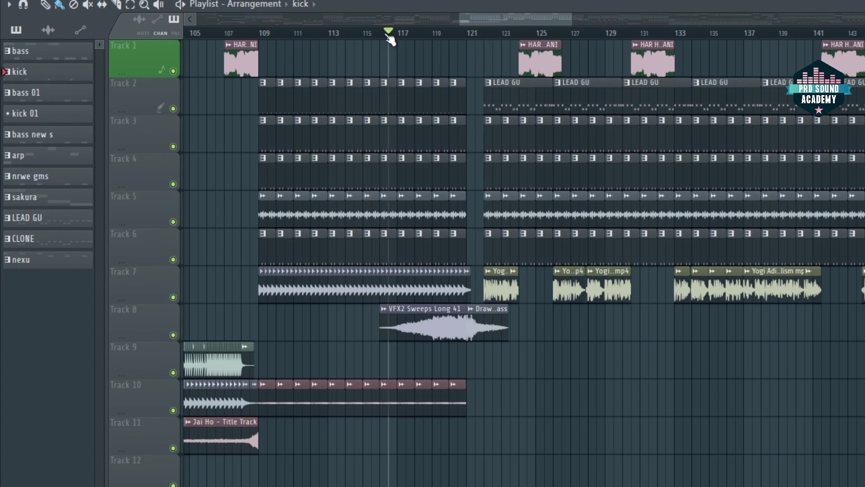
{"action": "key", "text": "space"}
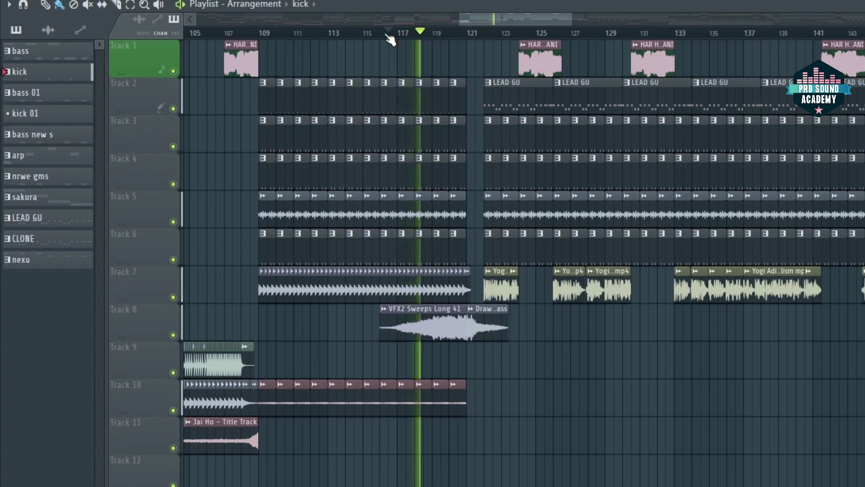
{"action": "key", "text": "space"}
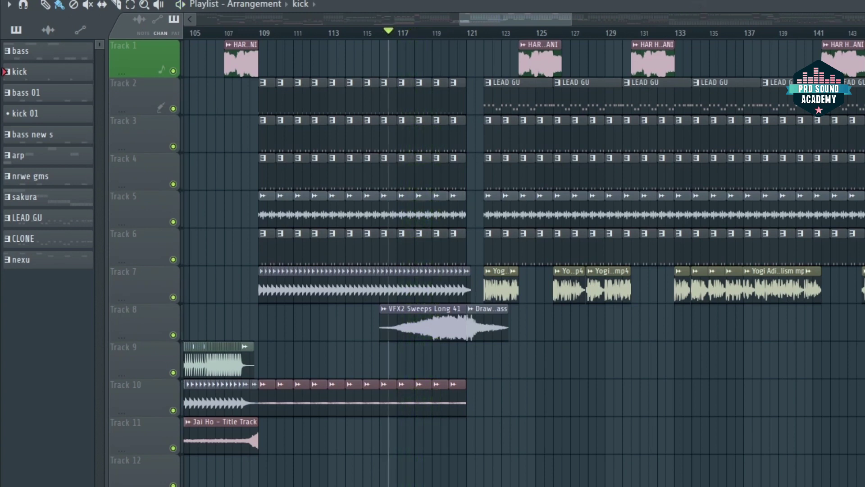
- Open the Fruity parametric EQ 2 in the first effect slot of the kick's mixer track and reset the band 1 level
{"action": "key", "text": "F9"}
{"action": "left_click", "coordinate": [805, 130]}
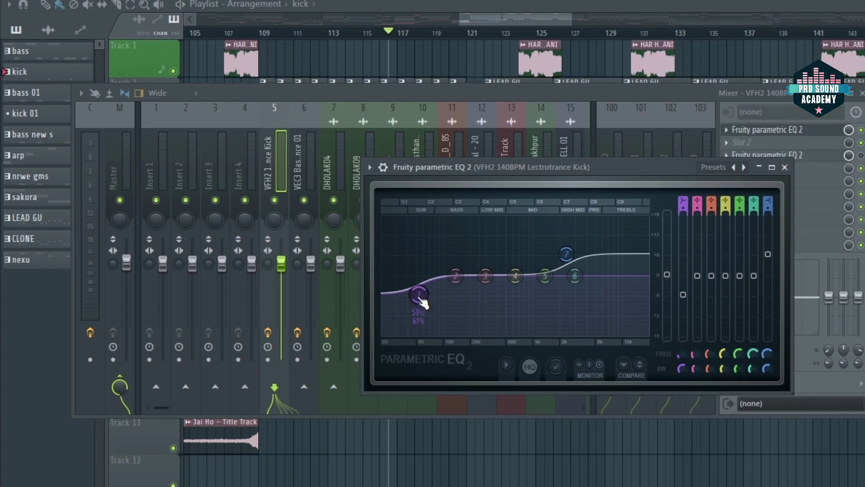
{"action": "right_click", "coordinate": [685, 297]}
{"action": "left_click", "coordinate": [692, 302]}
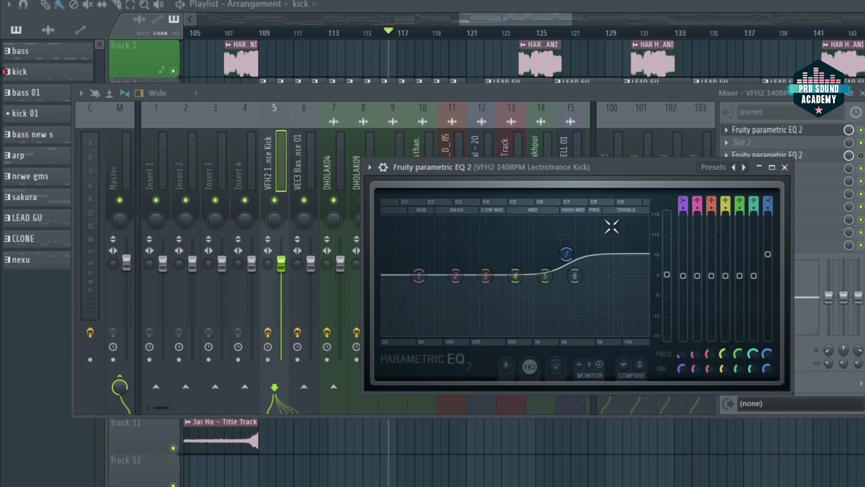
- Play from about bar 114, mute Track 7, and loop playback over bars 111 to 121
{"action": "left_click_drag", "start_coordinate": [390, 31], "coordinate": [348, 34]}
{"action": "key", "text": "space"}
{"action": "left_click", "coordinate": [174, 297]}
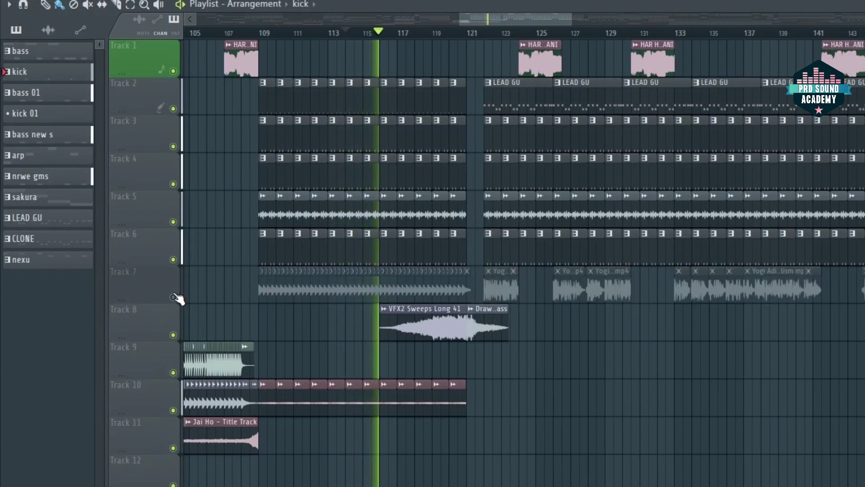
{"action": "left_click_drag", "start_coordinate": [293, 32], "coordinate": [465, 36]}
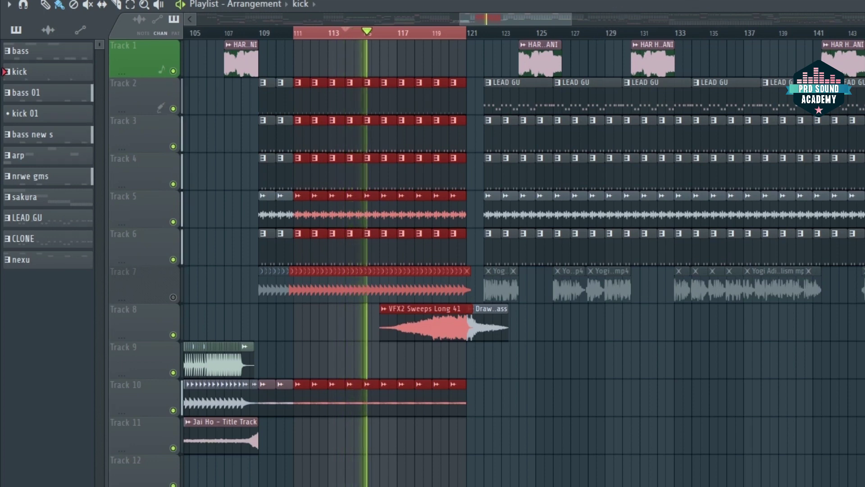
{"action": "key", "text": "space"}
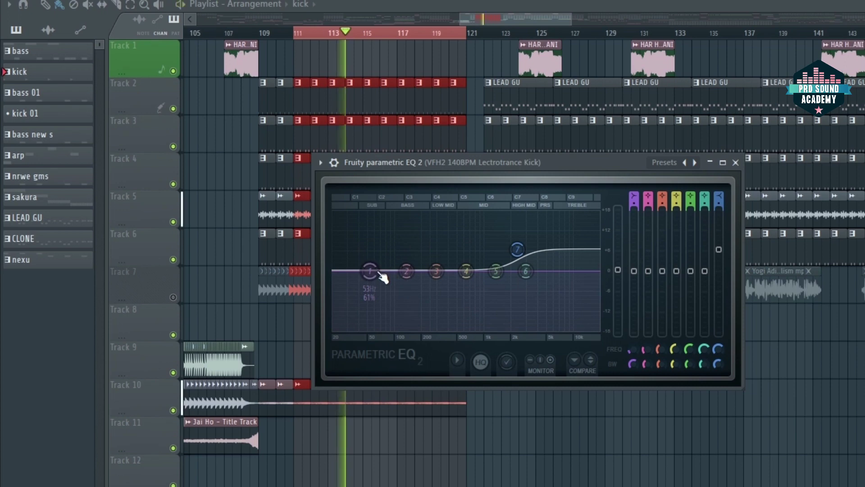
{"action": "key", "text": "space"}
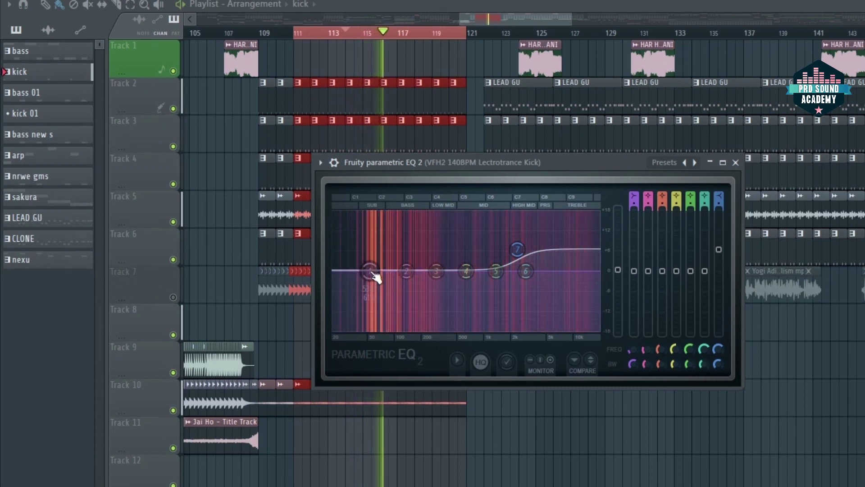
- Try lowering the kick EQ's band 1 at 53 Hz to about -5 dB while the loop plays
{"action": "left_click_drag", "start_coordinate": [374, 273], "coordinate": [370, 289]}
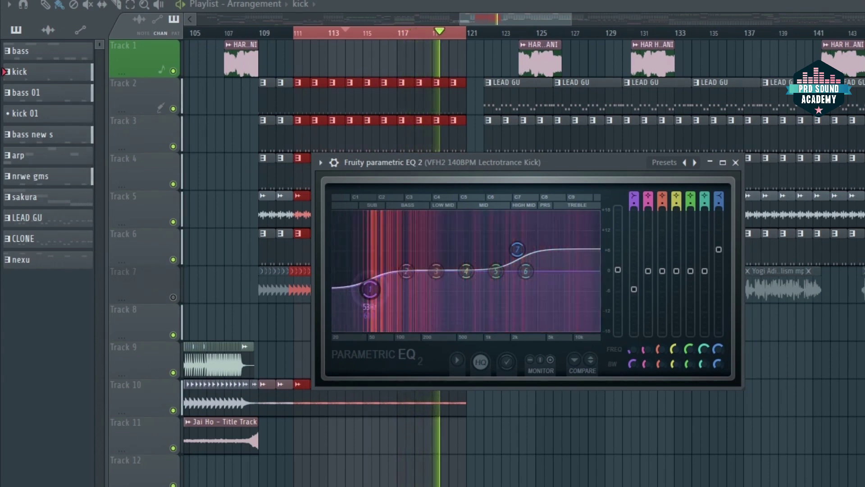
{"action": "mouse_move", "coordinate": [370, 290]}
{"action": "left_mouse_down"}
{"action": "mouse_move", "coordinate": [370, 297]}
{"action": "mouse_move", "coordinate": [371, 290]}
{"action": "left_mouse_up"}
{"action": "mouse_move", "coordinate": [634, 288]}
{"action": "left_mouse_down"}
{"action": "mouse_move", "coordinate": [634, 278]}
{"action": "mouse_move", "coordinate": [634, 299]}
{"action": "left_mouse_up"}
{"action": "left_click_drag", "start_coordinate": [370, 298], "coordinate": [370, 287]}
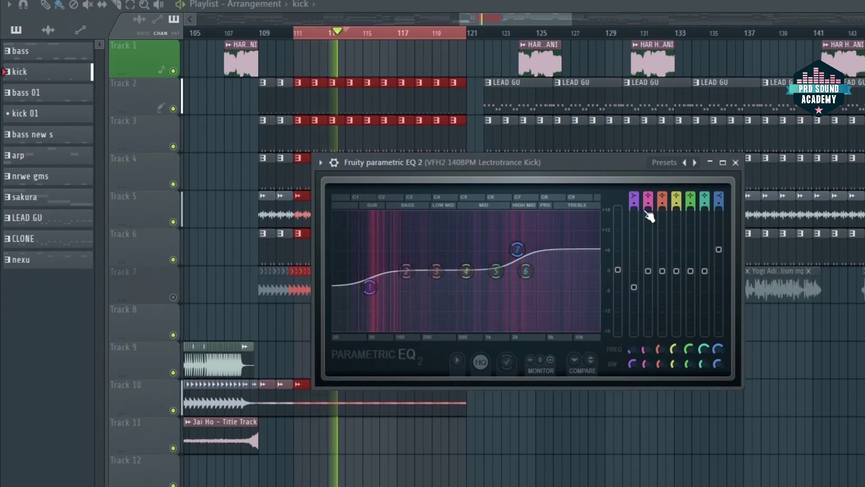
{"action": "right_click", "coordinate": [633, 287]}
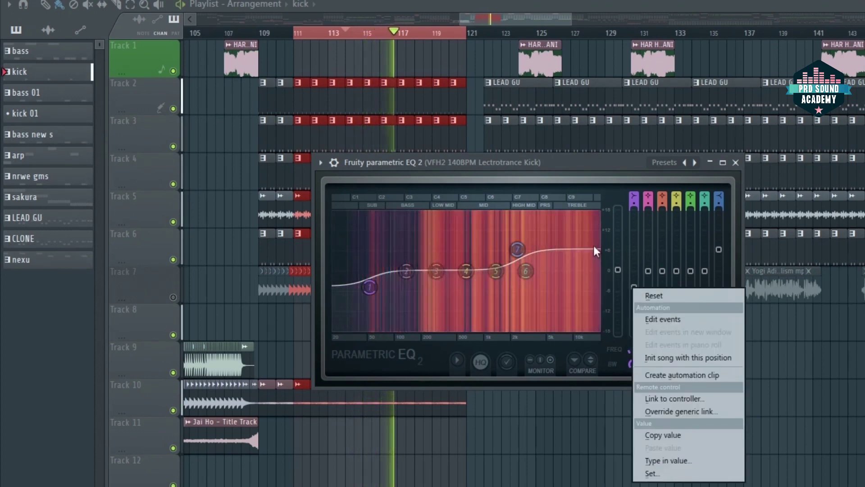
{"action": "left_click", "coordinate": [575, 162]}
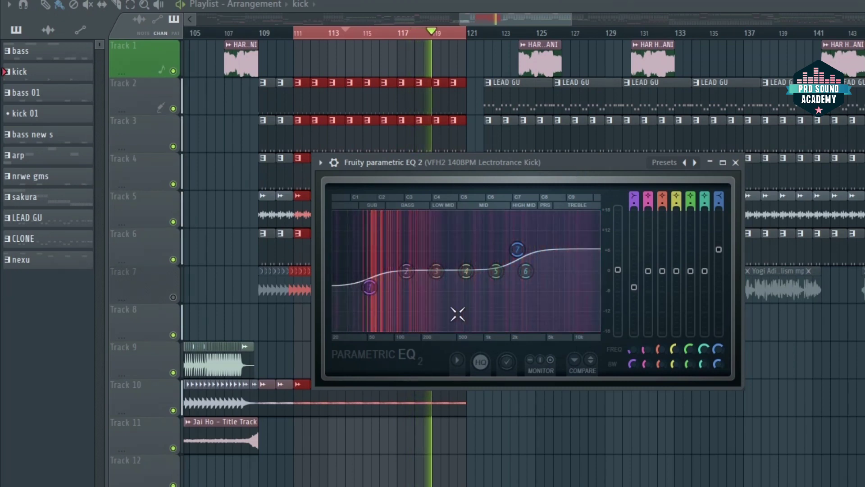
- Reset band 1 of the kick's Fruity parametric EQ 2
{"action": "left_click_drag", "start_coordinate": [369, 287], "coordinate": [370, 282]}
{"action": "right_click", "coordinate": [371, 282]}
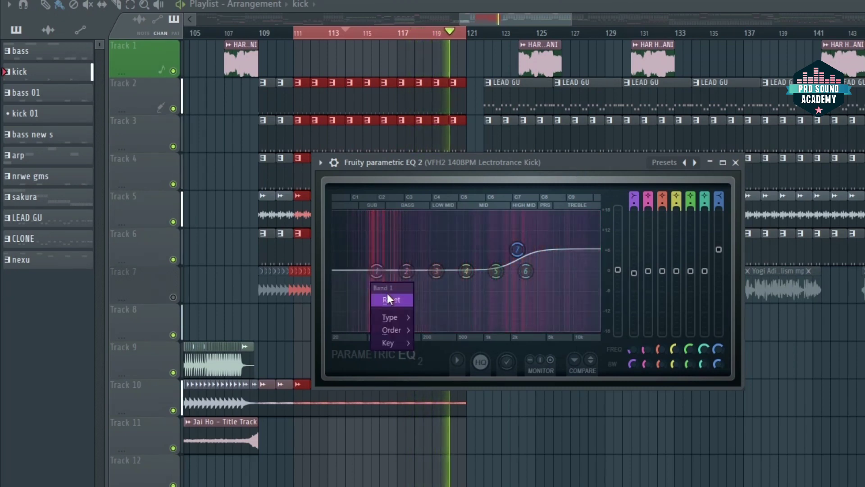
{"action": "left_click", "coordinate": [388, 295]}
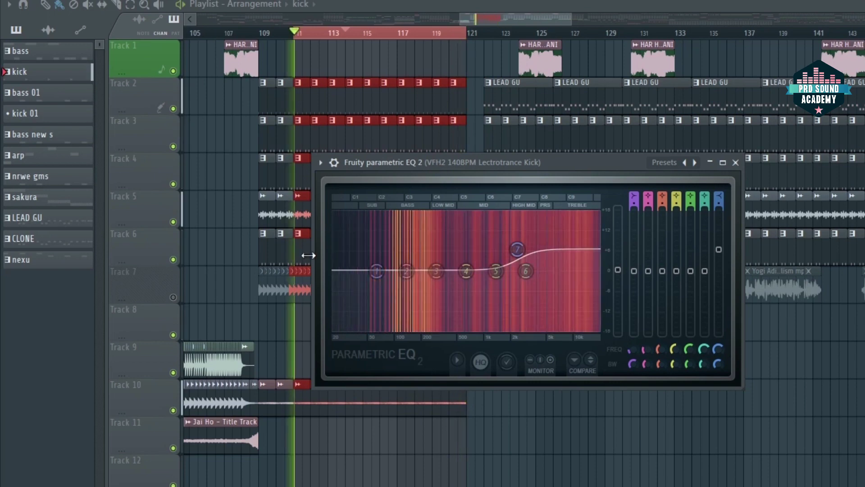
- Mute Tracks 10, 6, 5, 4 and 3 so that the kick on Track 2 plays alone in the loop
{"action": "left_click", "coordinate": [173, 410]}
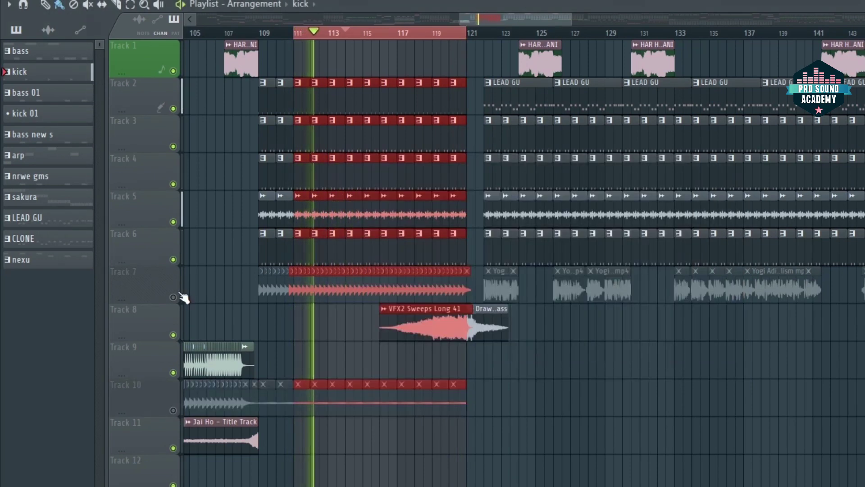
{"action": "left_click", "coordinate": [174, 260]}
{"action": "left_click", "coordinate": [173, 222]}
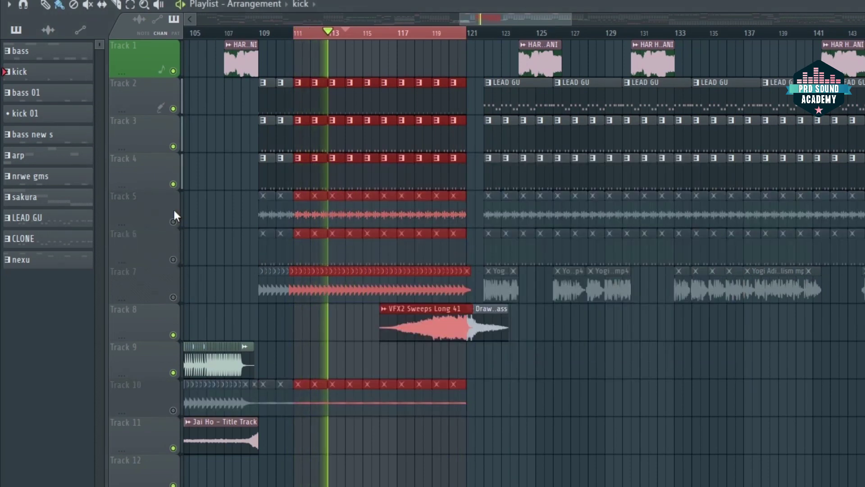
{"action": "left_click", "coordinate": [173, 184]}
{"action": "left_click", "coordinate": [173, 146]}
{"action": "left_click", "coordinate": [173, 108]}
{"action": "left_click", "coordinate": [173, 108]}
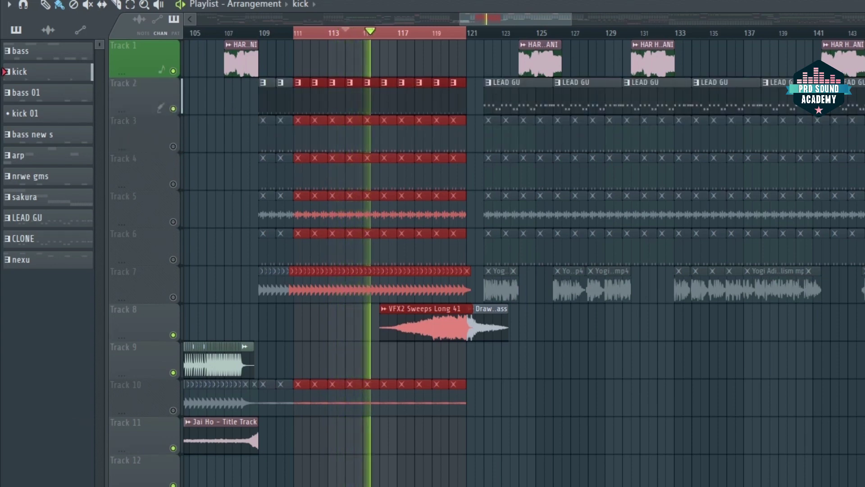
- Lower band 1 at 63 Hz to about -6 dB in the kick's Fruity parametric EQ 2, and close the mixer
{"action": "key", "text": "F9"}
{"action": "left_click", "coordinate": [778, 131]}
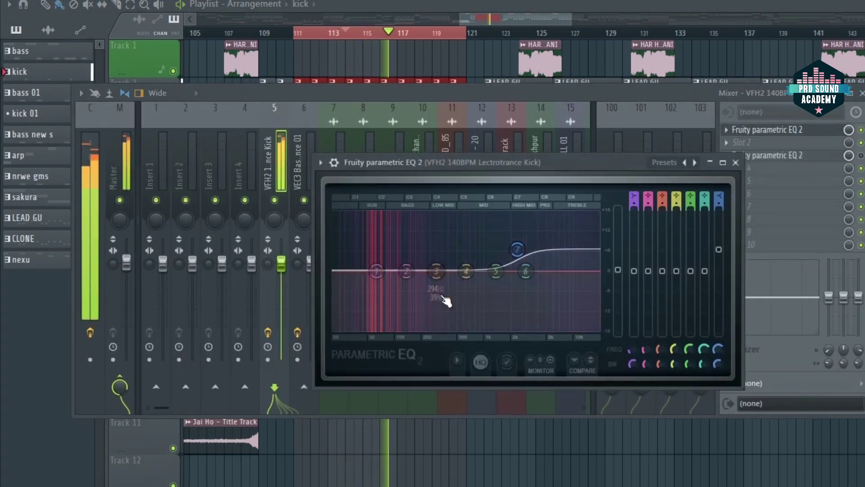
{"action": "left_click_drag", "start_coordinate": [376, 270], "coordinate": [376, 292]}
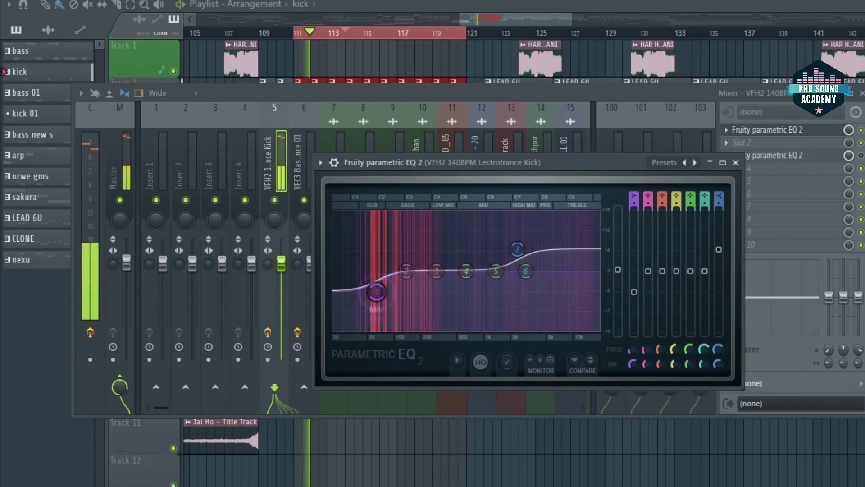
{"action": "left_click_drag", "start_coordinate": [377, 292], "coordinate": [377, 292]}
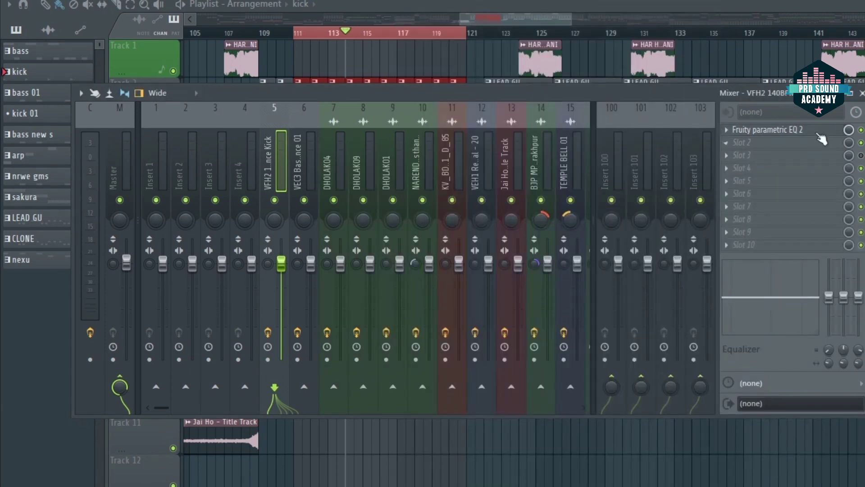
{"action": "left_click", "coordinate": [860, 93]}
- Solo Track 2 in the playlist
{"action": "scroll", "coordinate": [499, 31], "scroll_direction": "down", "scroll_amount": 5}
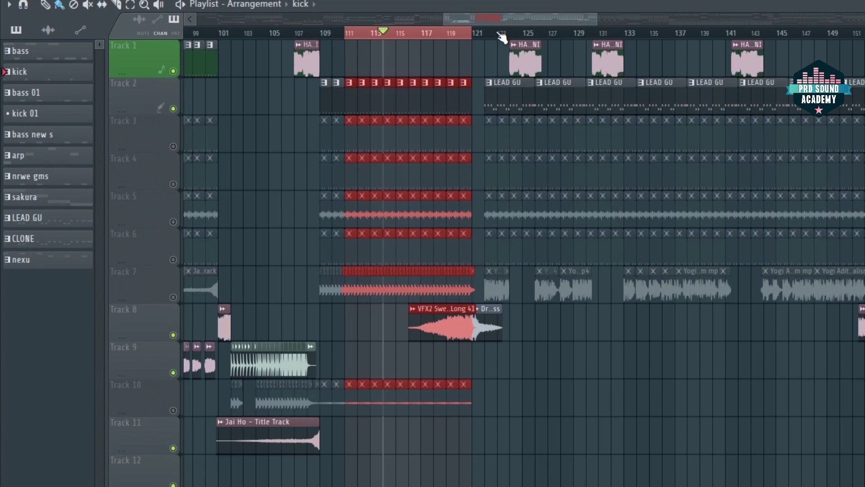
{"action": "scroll", "coordinate": [502, 38], "scroll_direction": "down", "scroll_amount": 3}
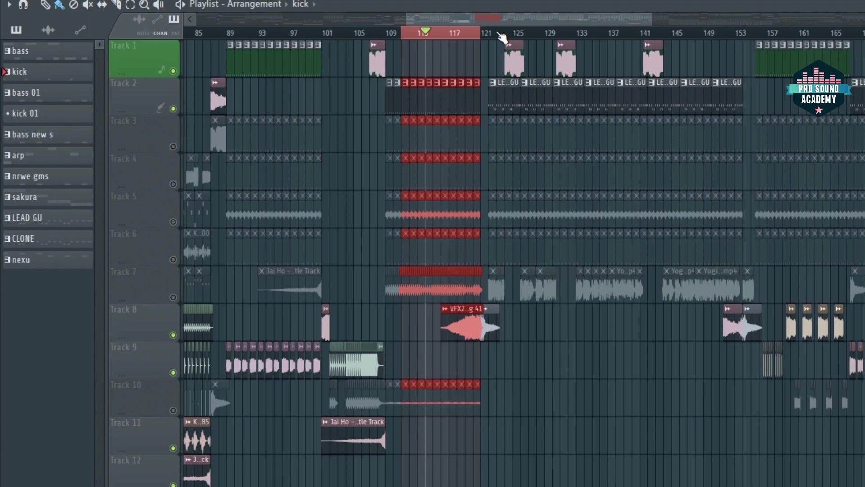
{"action": "scroll", "coordinate": [502, 37], "scroll_direction": "up", "scroll_amount": 3}
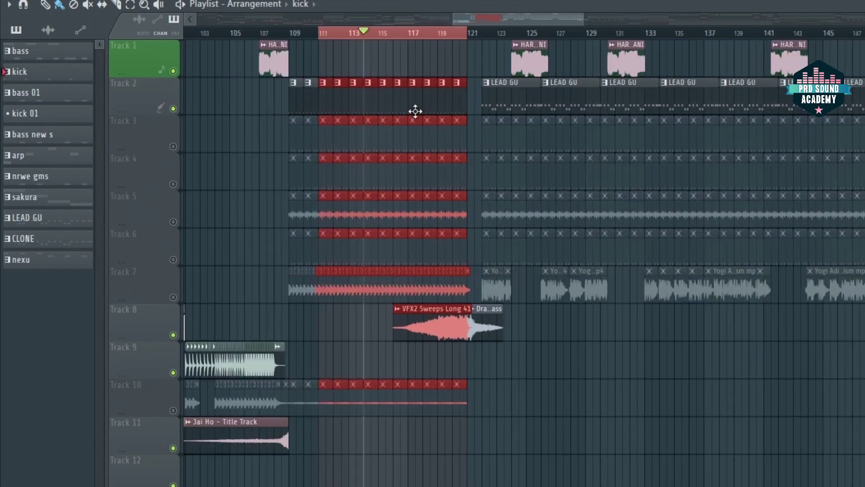
{"action": "scroll", "coordinate": [495, 34], "scroll_direction": "down", "scroll_amount": 6}
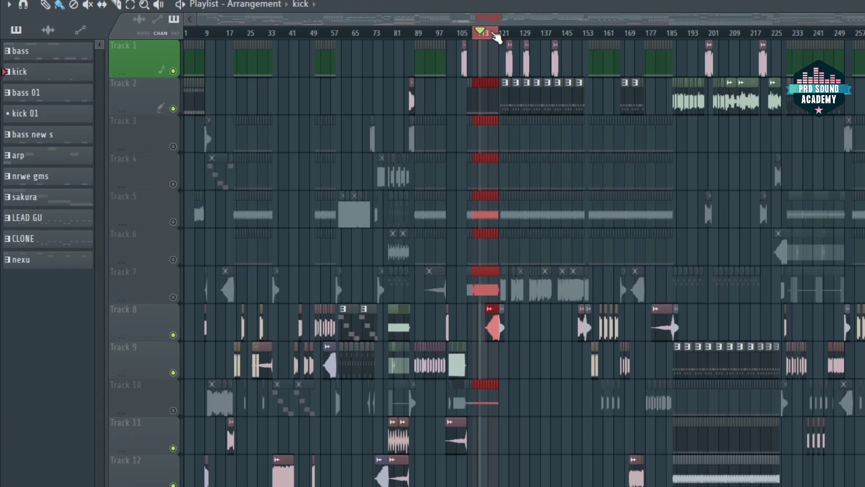
{"action": "scroll", "coordinate": [525, 38], "scroll_direction": "up", "scroll_amount": 6}
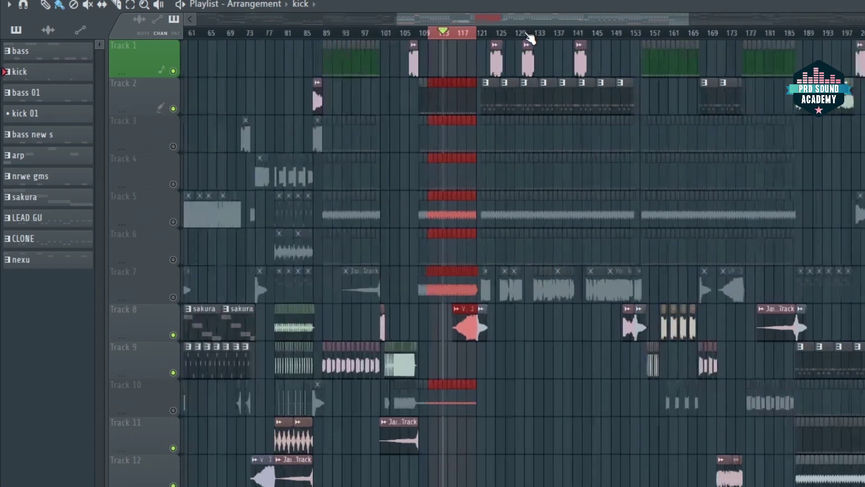
{"action": "right_click", "coordinate": [174, 109]}
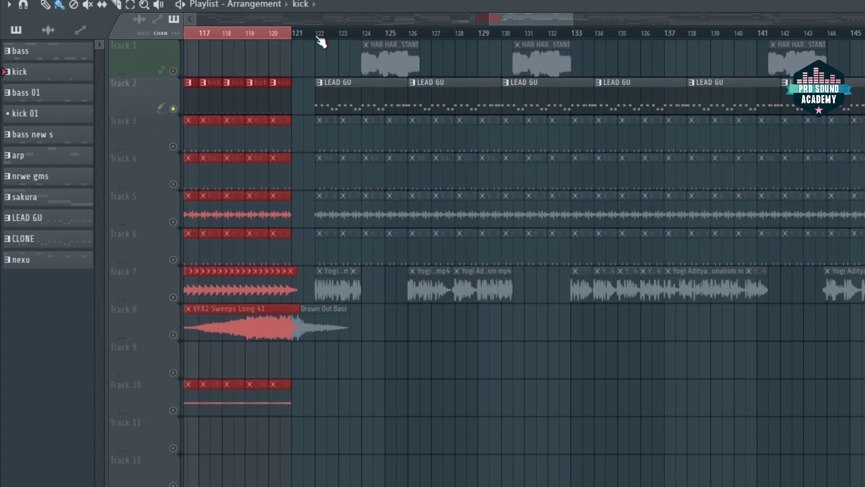
- Examine the arp and percussion section between bars 79 and 87 of the arrangement
{"action": "scroll", "coordinate": [321, 42], "scroll_direction": "down", "scroll_amount": 2}
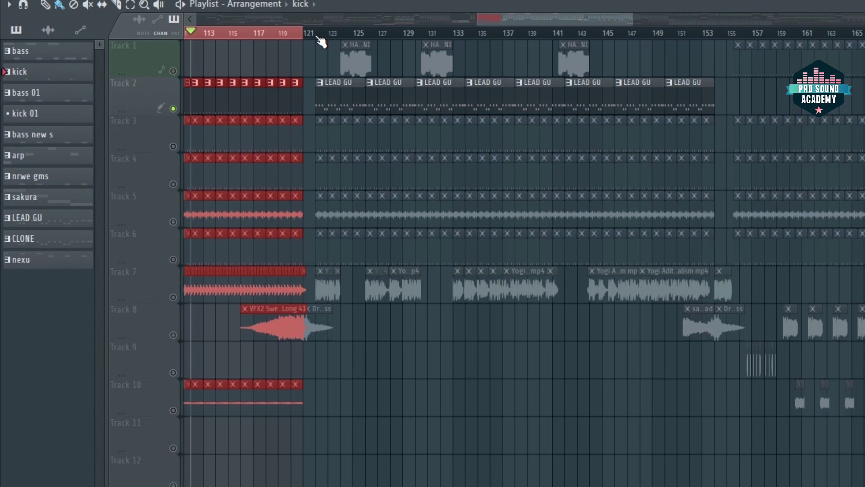
{"action": "left_click_drag", "start_coordinate": [528, 19], "coordinate": [460, 23]}
{"action": "scroll", "coordinate": [488, 76], "scroll_direction": "down", "scroll_amount": 3}
{"action": "scroll", "coordinate": [495, 97], "scroll_direction": "up", "scroll_amount": 3}
{"action": "scroll", "coordinate": [506, 39], "scroll_direction": "down", "scroll_amount": 2}
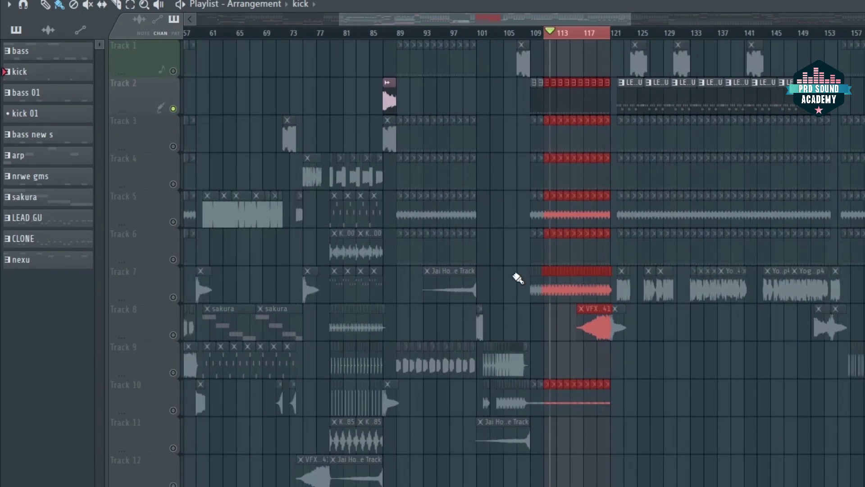
{"action": "scroll", "coordinate": [337, 37], "scroll_direction": "up", "scroll_amount": 7}
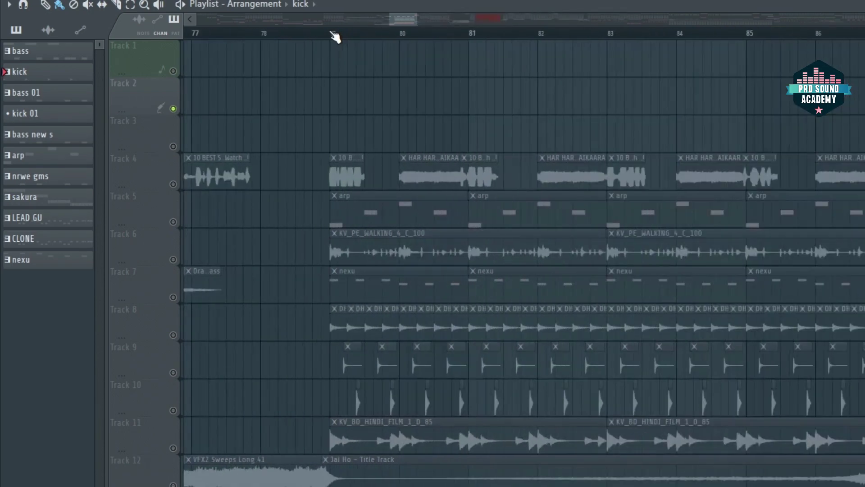
{"action": "scroll", "coordinate": [334, 37], "scroll_direction": "down", "scroll_amount": 3}
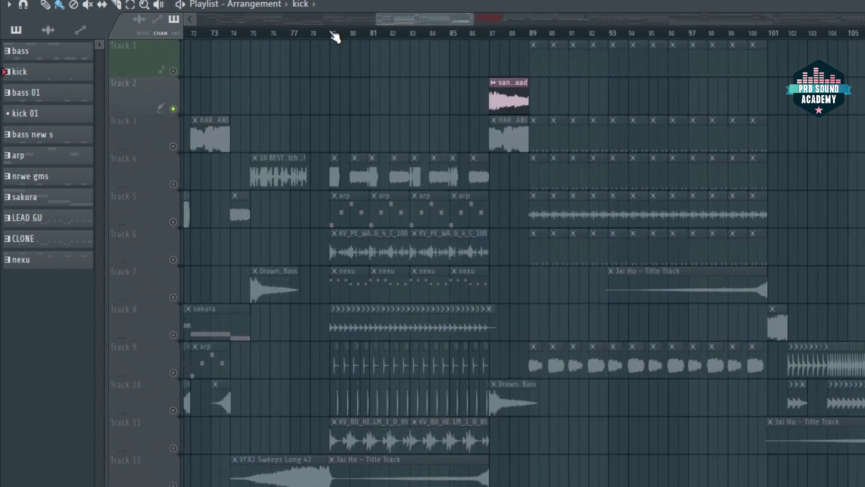